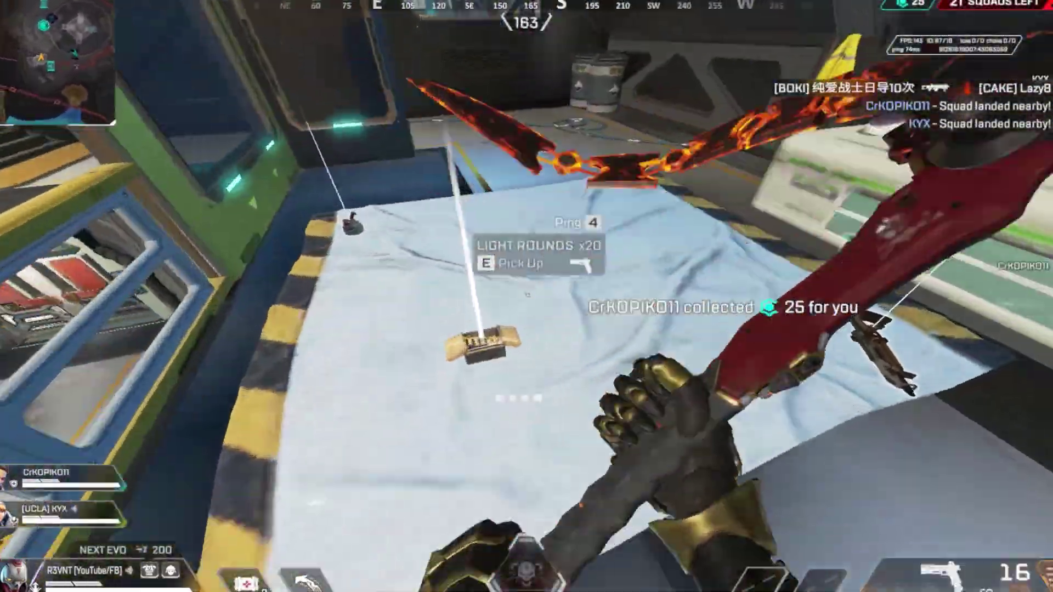
# Step: Move into the corridor, pick up the EVA-8, then swap to the SMG from floor loot
pyautogui.press('w')
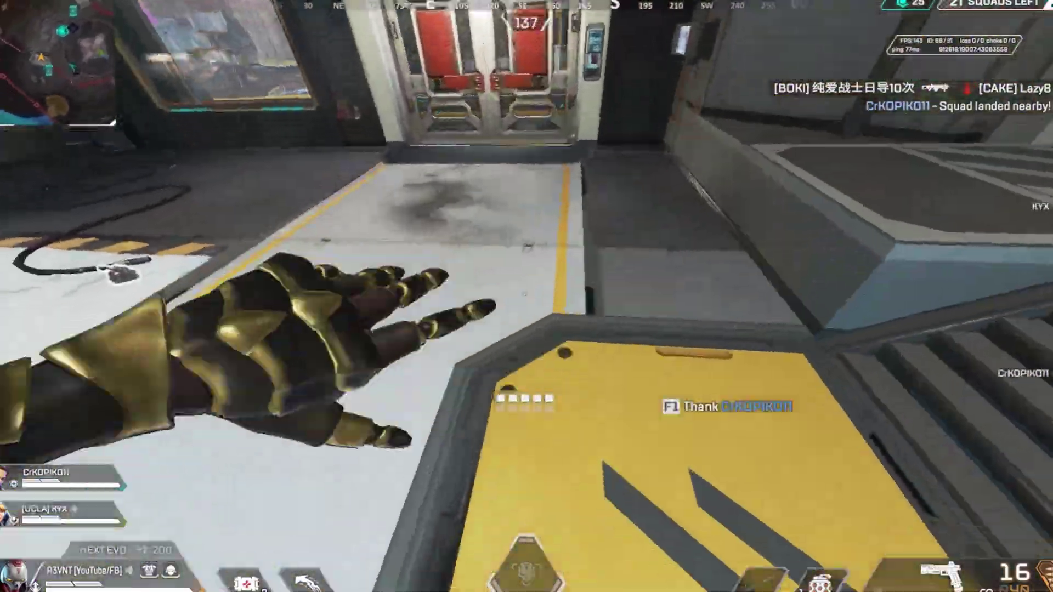
pyautogui.press('w')
pyautogui.press('e')
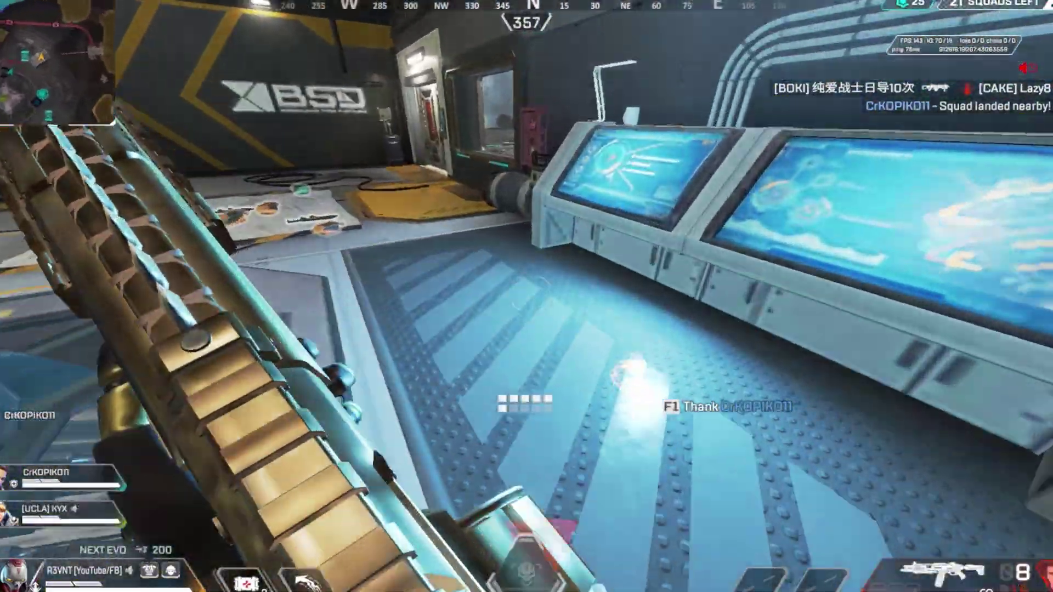
pyautogui.press('w')
pyautogui.press('e')
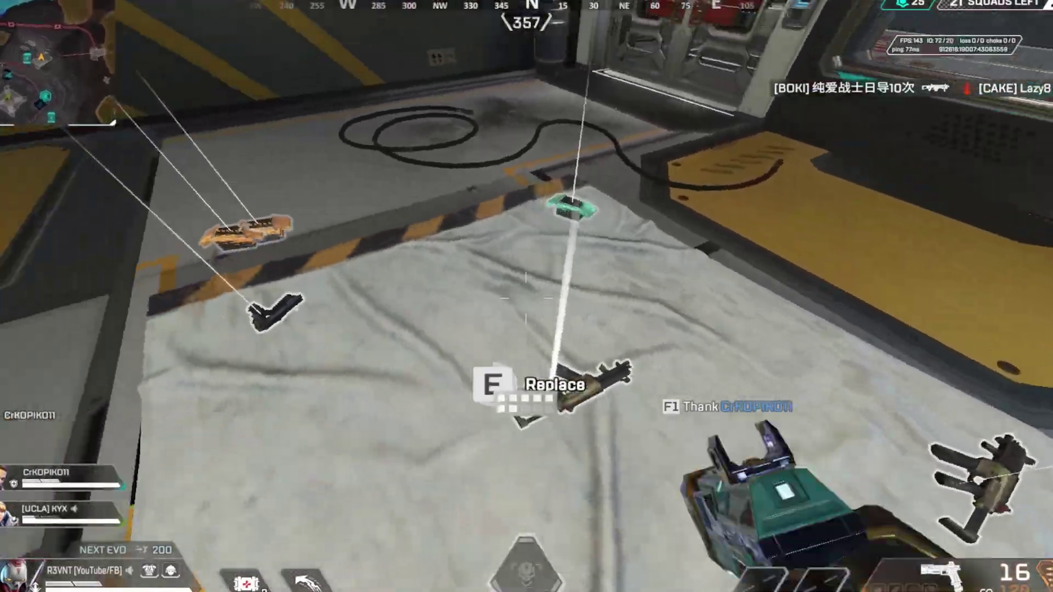
pyautogui.press('e')
pyautogui.press('w')
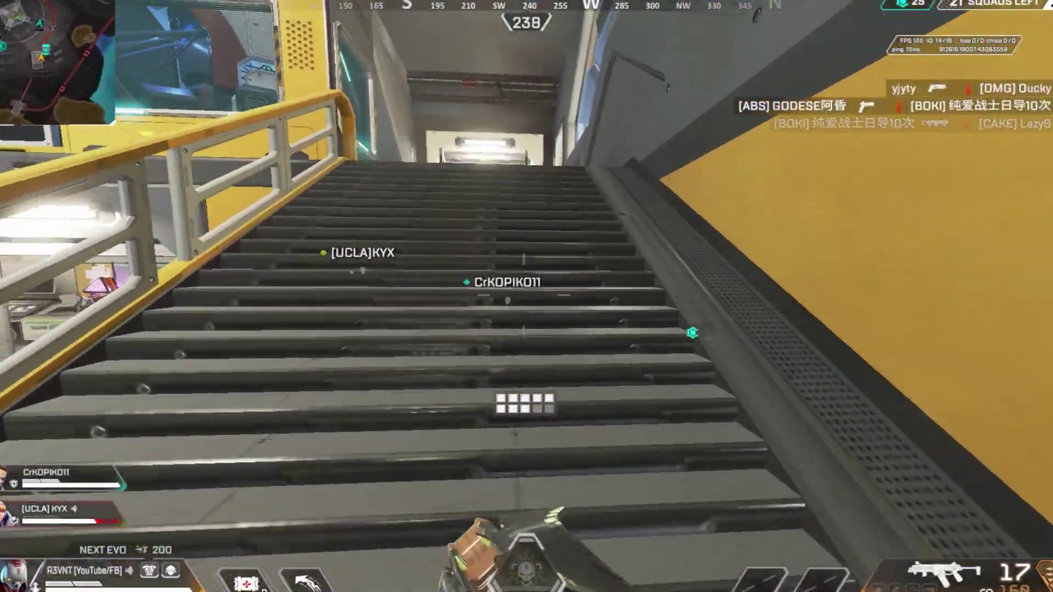
# Step: Climb to the balcony, jump down, fire the SMG at enemies, then exit back to the lobby
pyautogui.press('w')
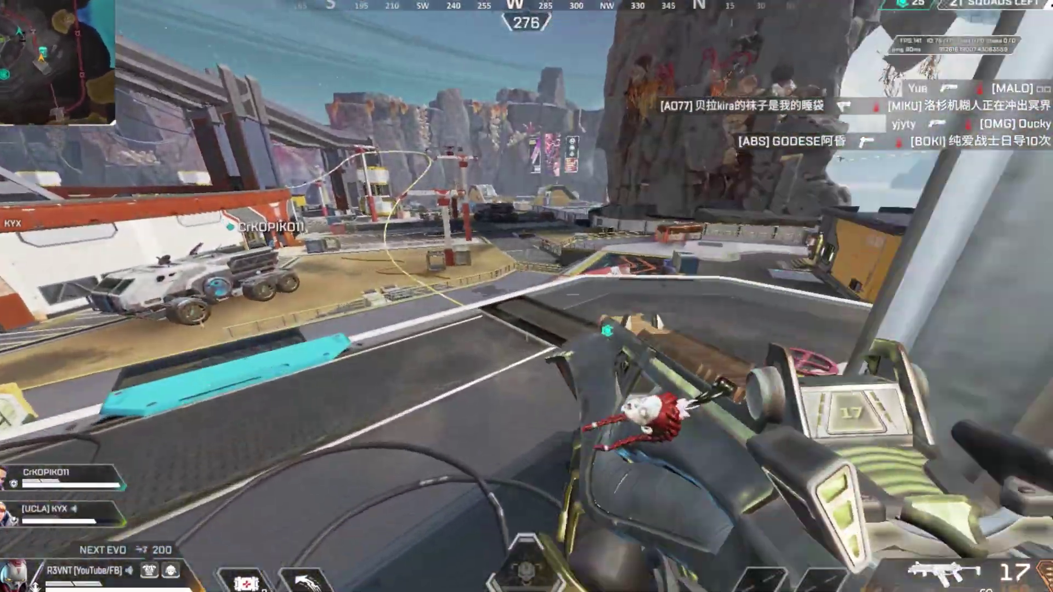
pyautogui.press('w')
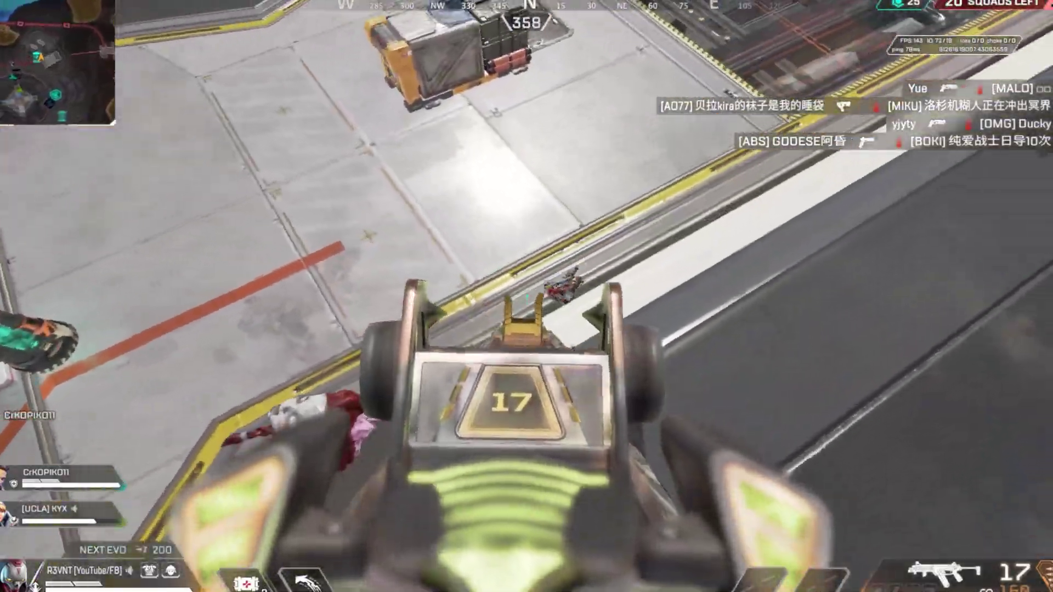
pyautogui.moveTo(526, 297); pyautogui.dragTo(527, 296)
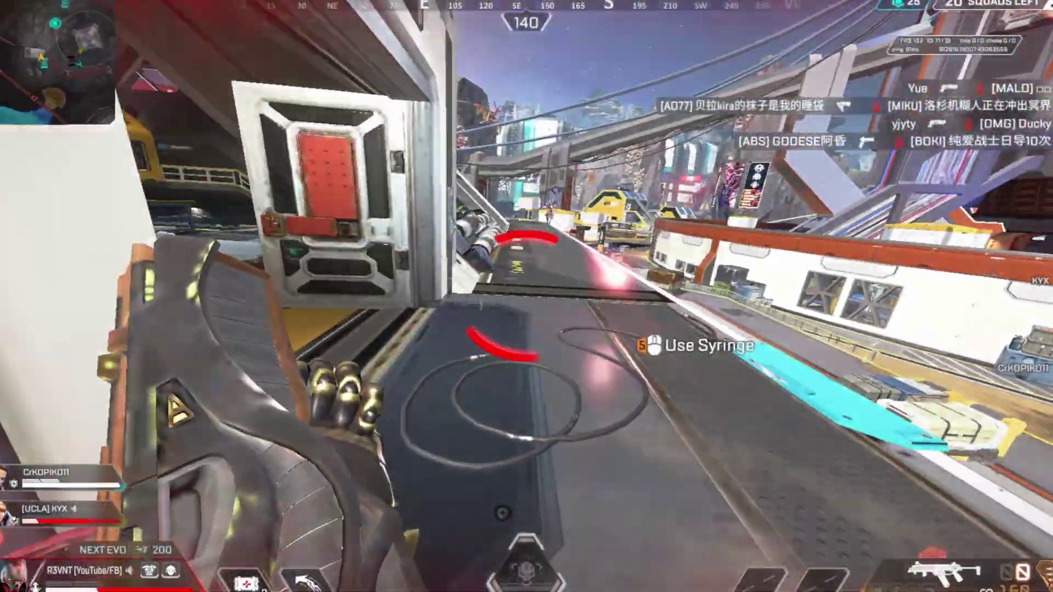
pyautogui.press('Escape')
pyautogui.press('Escape')
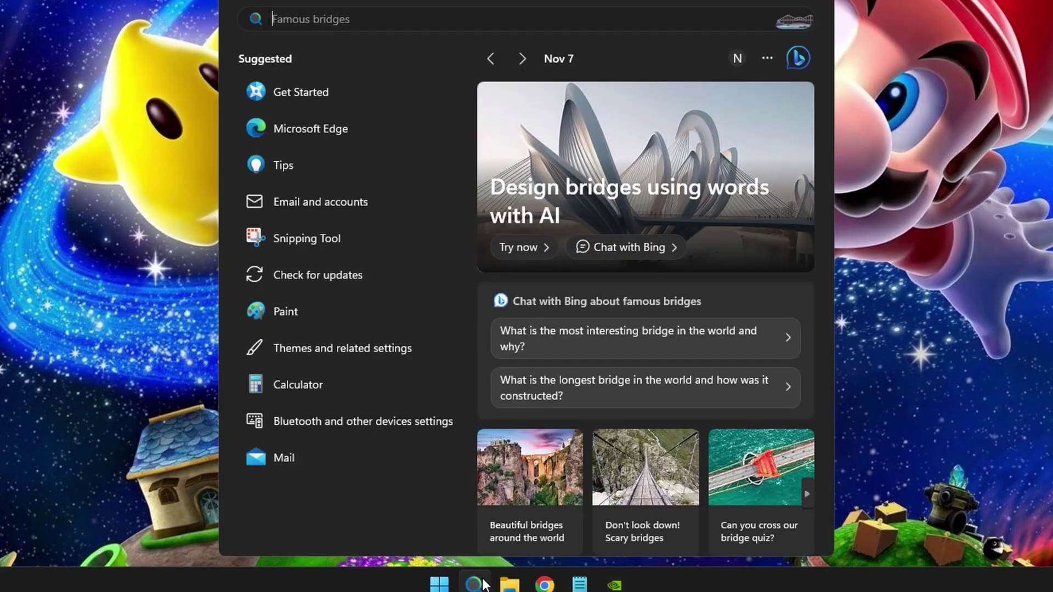
# Step: Run ipconfig in Command Prompt to show IPv4 192.168.1.4 and gateway 192.168.1.1
pyautogui.write('c')
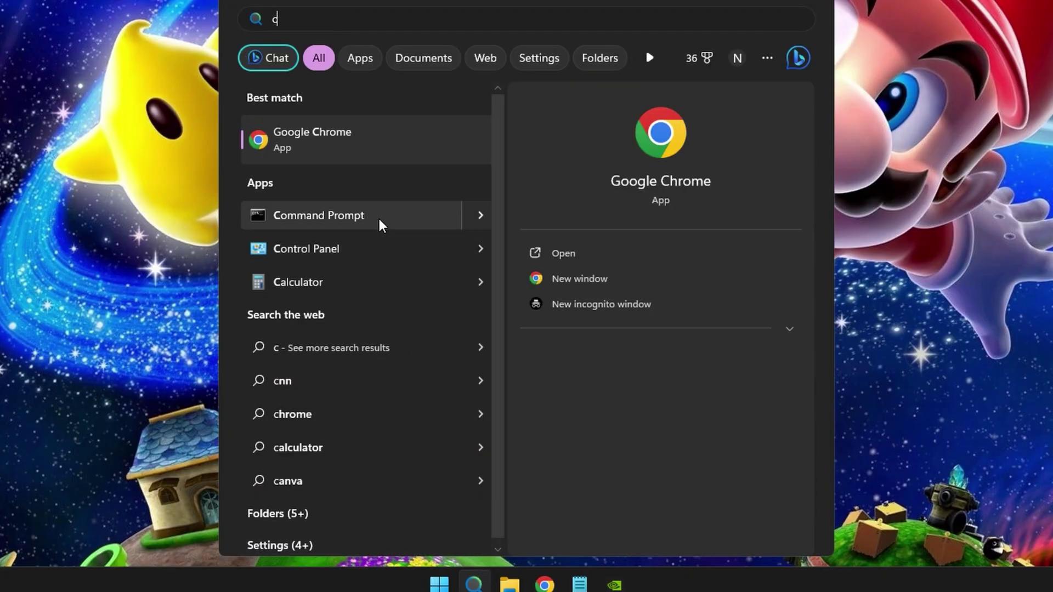
pyautogui.click(350, 219)
pyautogui.write('ipcon')
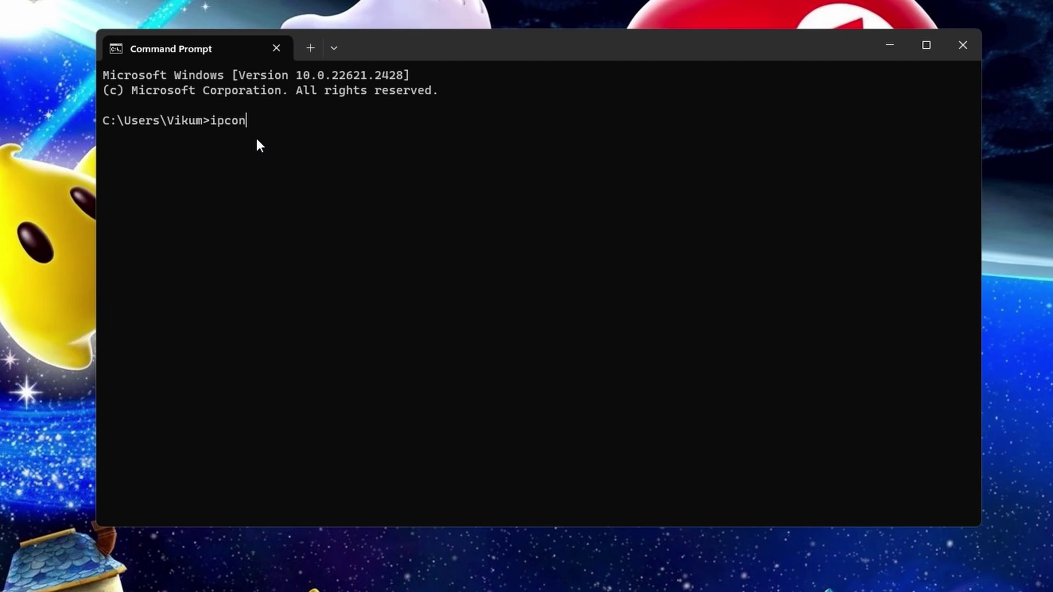
pyautogui.write('fig')
pyautogui.press('Return')
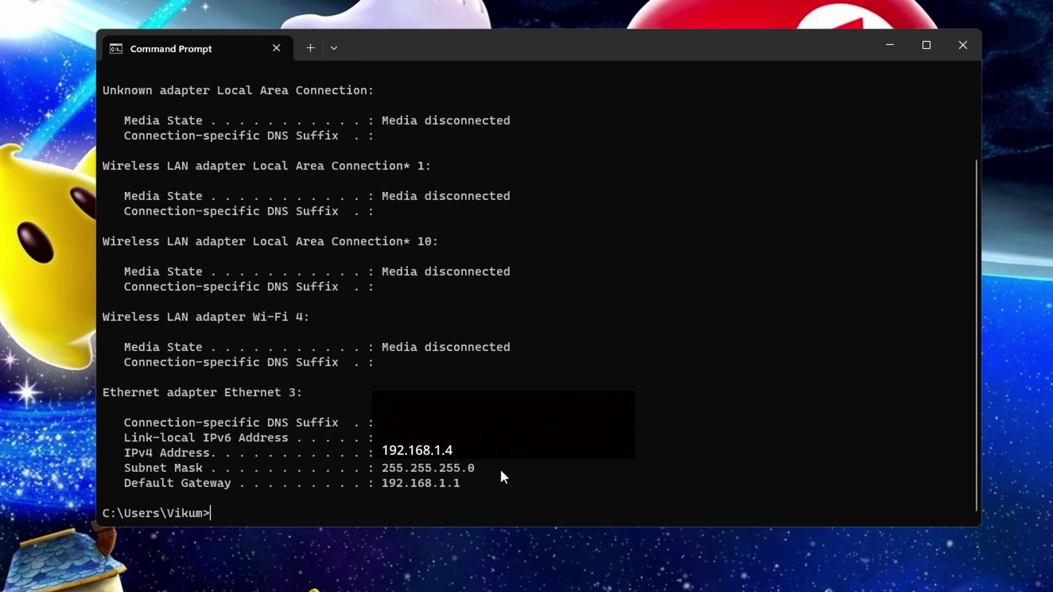
# Step: Go through Network and Sharing Center to Ethernet 3 Properties and select Internet Protocol Version 4 (TCP/IPv4)
pyautogui.click(328, 585)
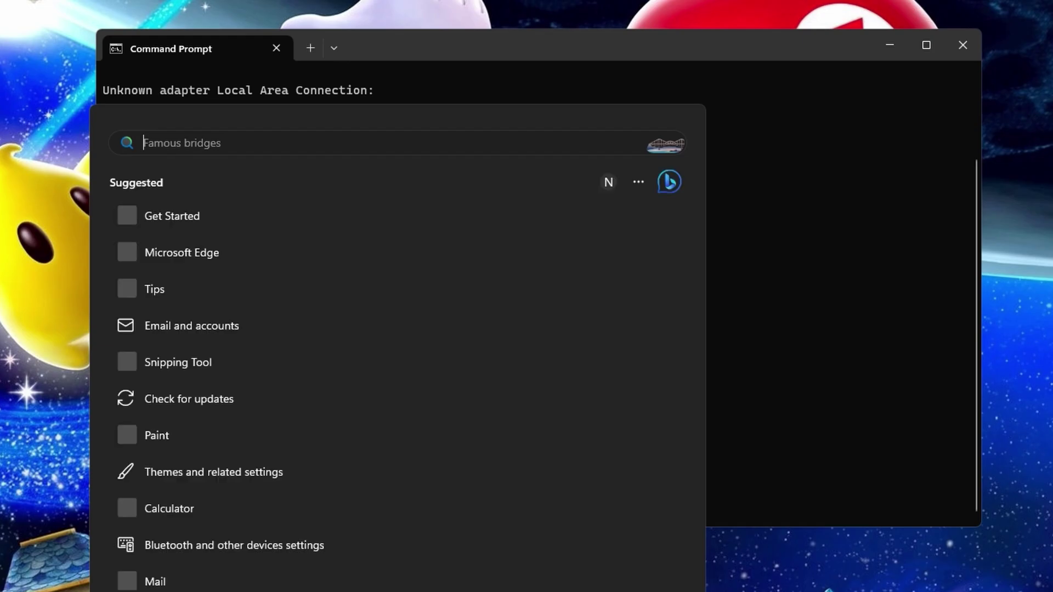
pyautogui.write('control panel')
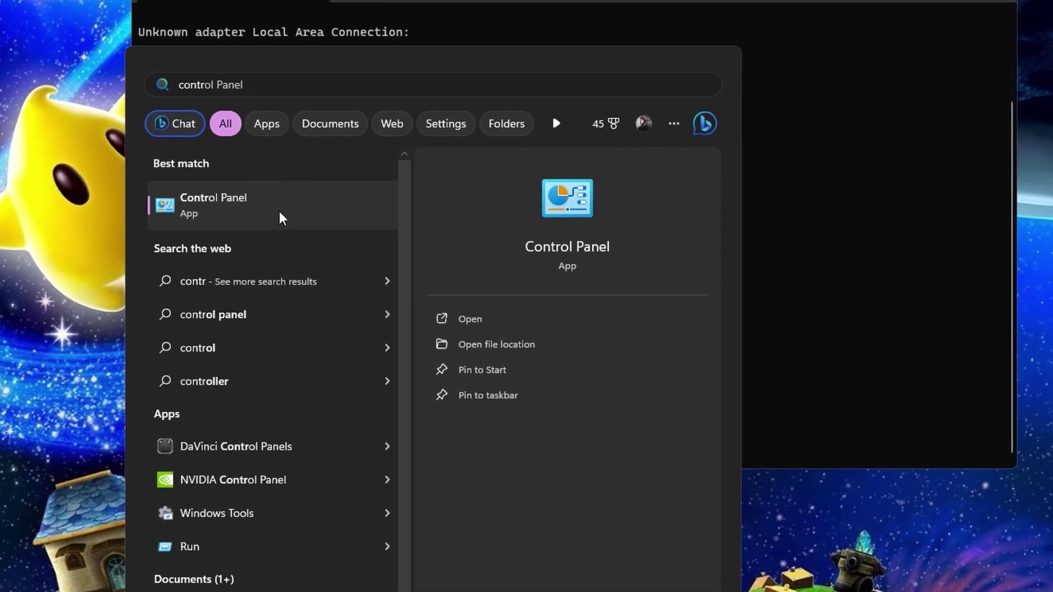
pyautogui.click(242, 144)
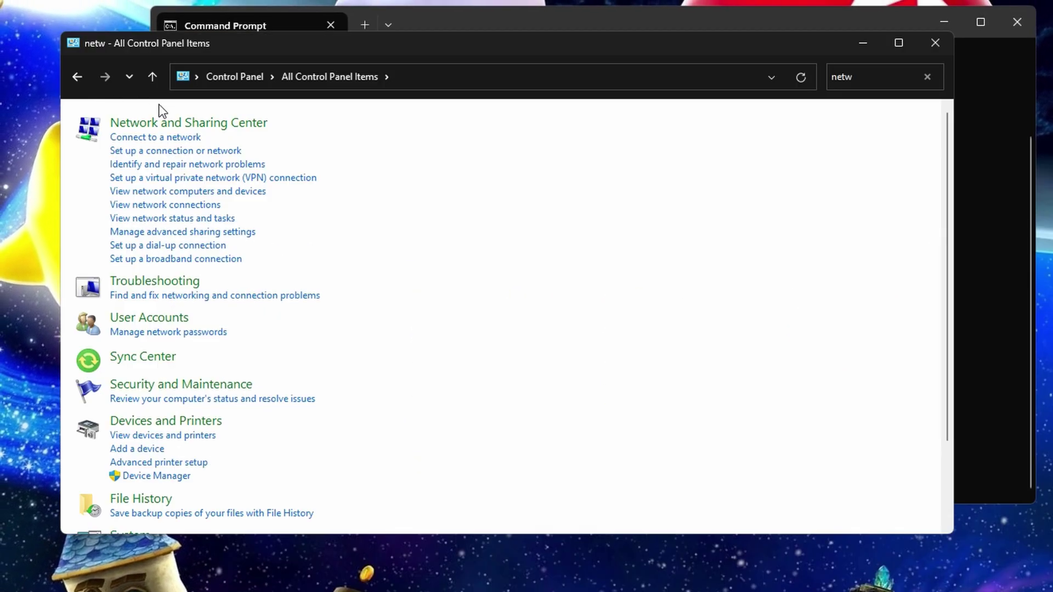
pyautogui.click(829, 258)
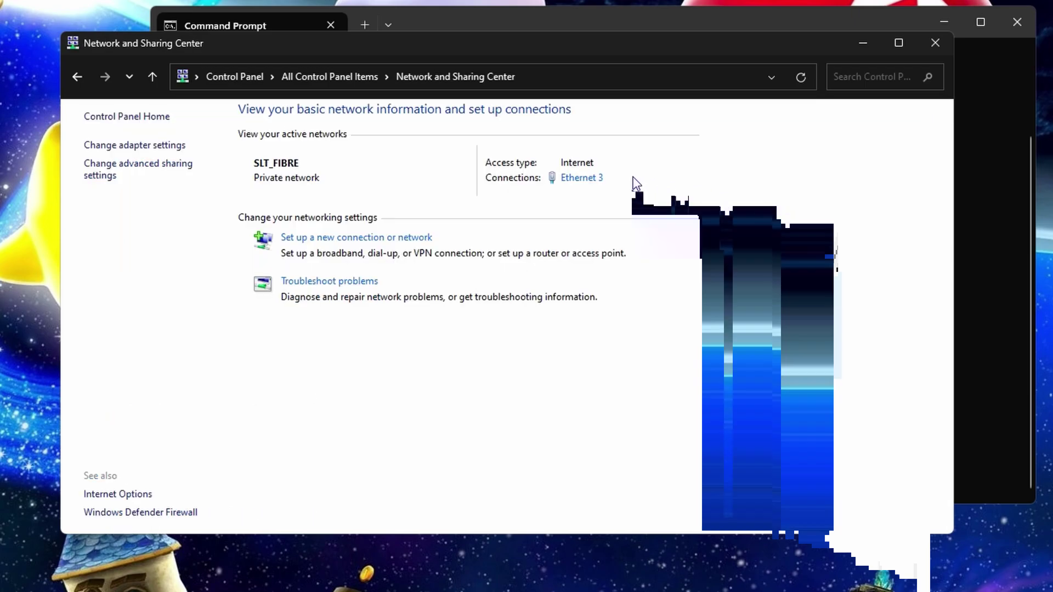
pyautogui.click(582, 178)
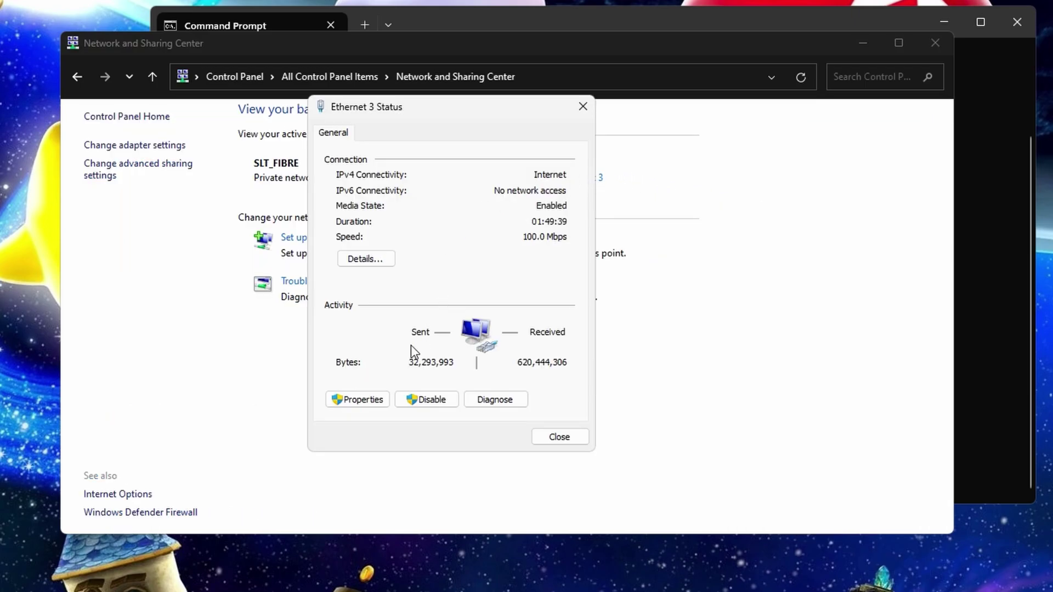
pyautogui.click(345, 400)
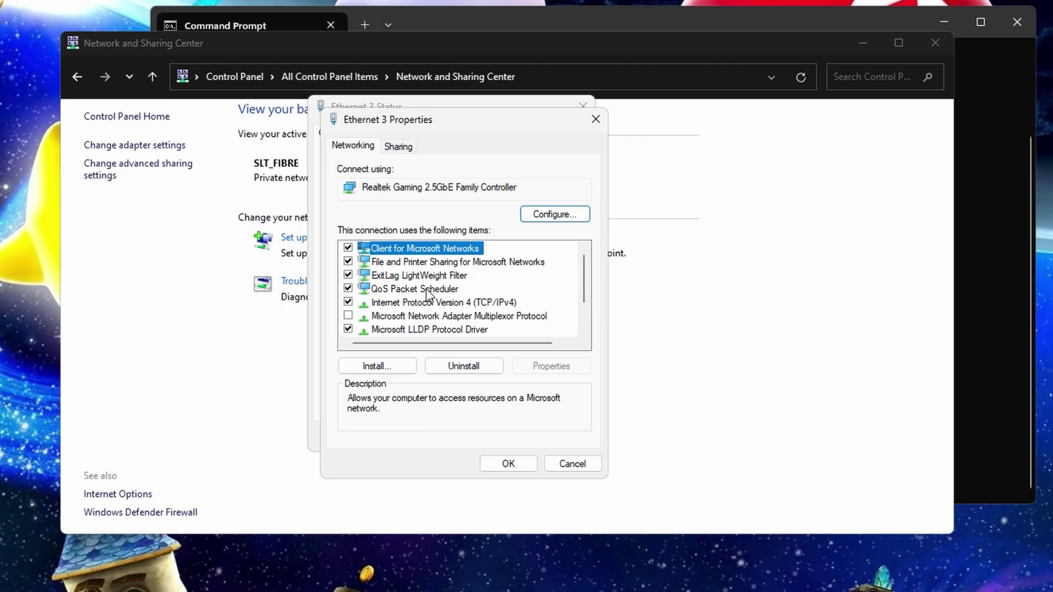
pyautogui.click(440, 305)
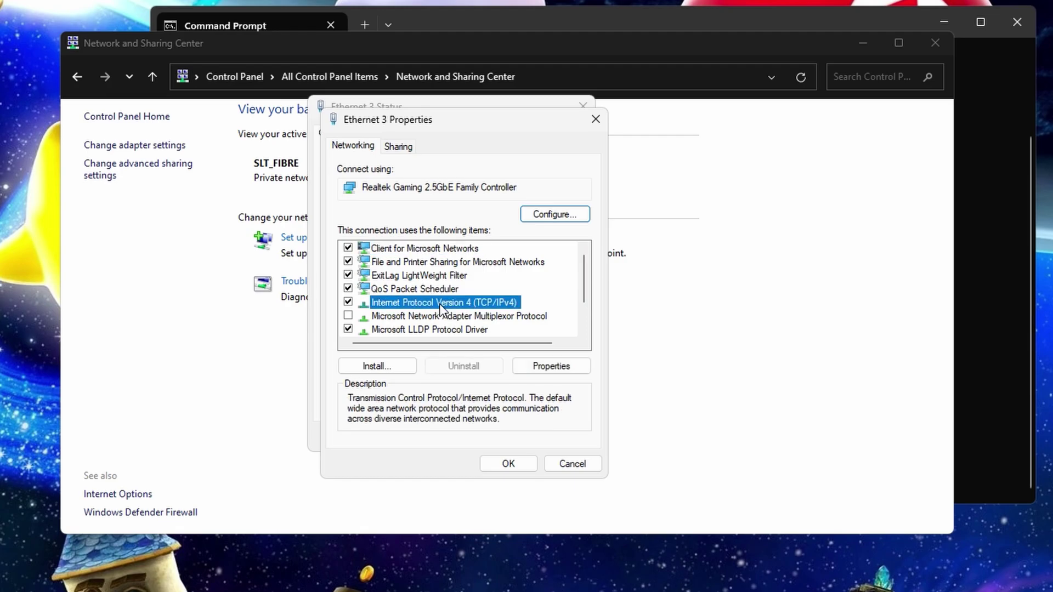
# Step: Set TCP/IPv4 to static IP 192.168.1.200, gateway 192.168.1.1, DNS 1.1.1.1 and 1.0.0.1
pyautogui.click(553, 365)
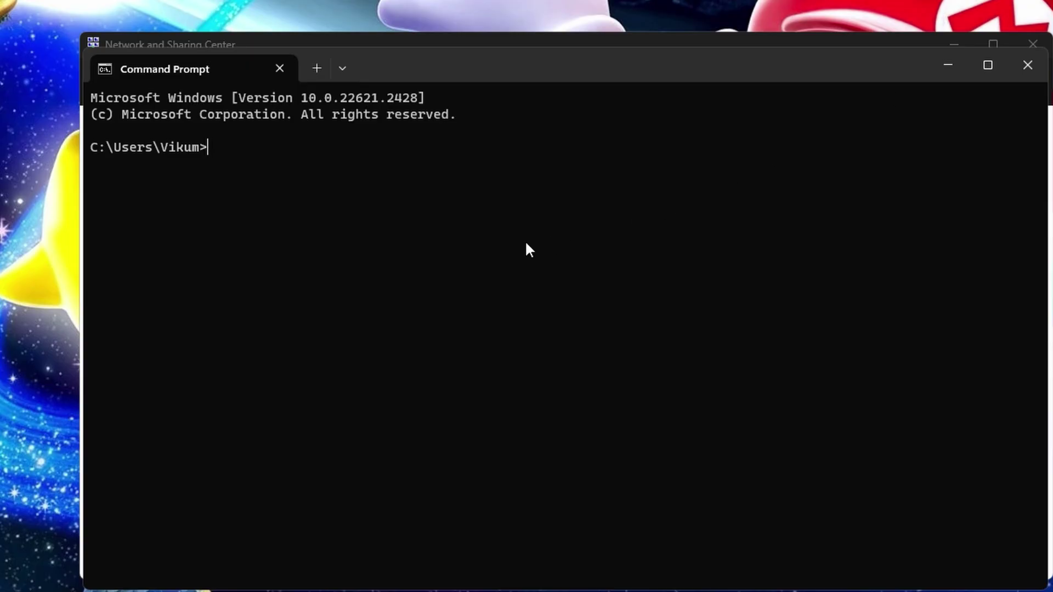
# Step: Close Network and Sharing Center and copy the default gateway 192.168.1.1 from the ipconfig output
pyautogui.click(1031, 40)
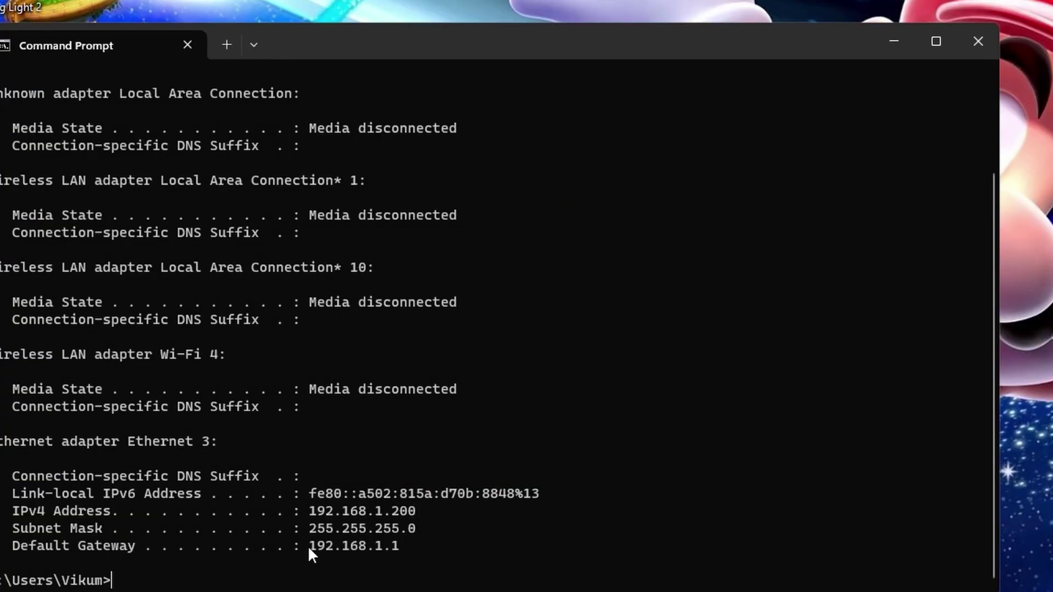
pyautogui.moveTo(389, 543)
pyautogui.mouseDown()
pyautogui.moveTo(452, 543)
pyautogui.moveTo(403, 543)
pyautogui.mouseUp()
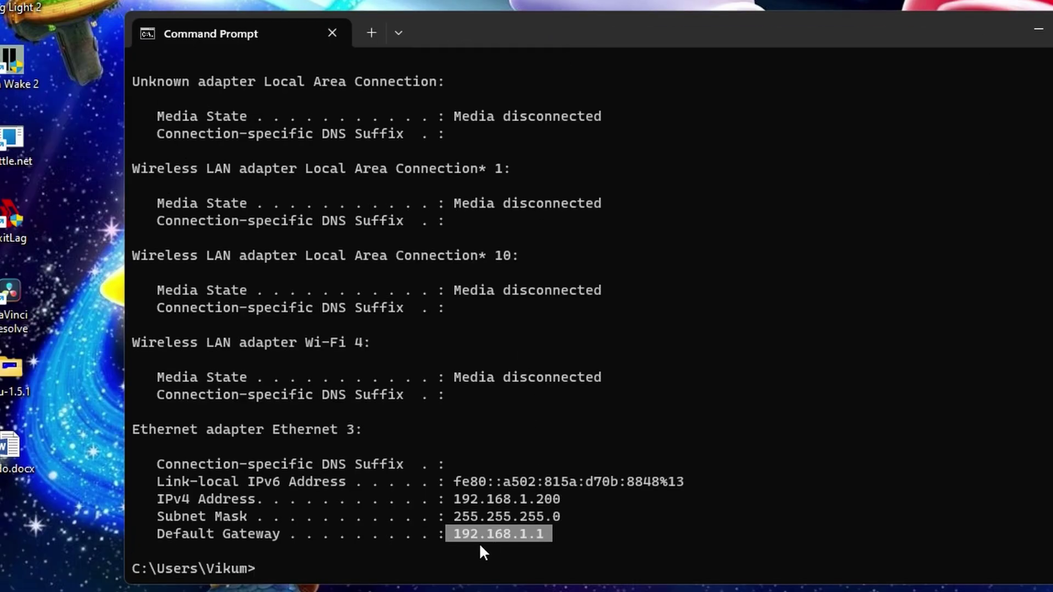
pyautogui.moveTo(483, 551); pyautogui.dragTo(562, 530)
pyautogui.hotkey('ctrl', 'c')
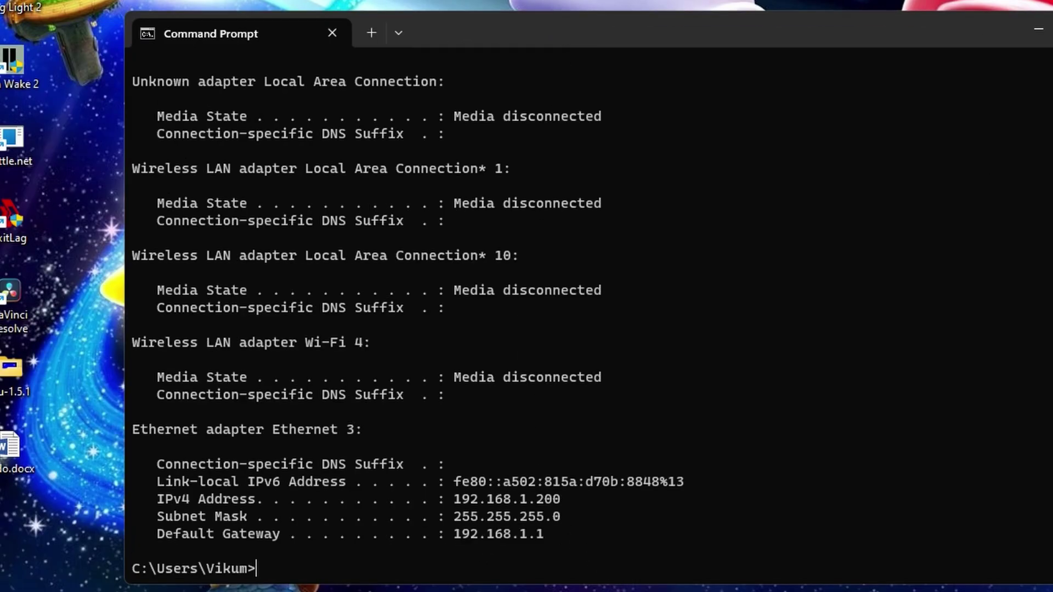
# Step: Launch Chrome and load the router login page at the pasted address 192.168.1.1
pyautogui.press('super')
pyautogui.write('c')
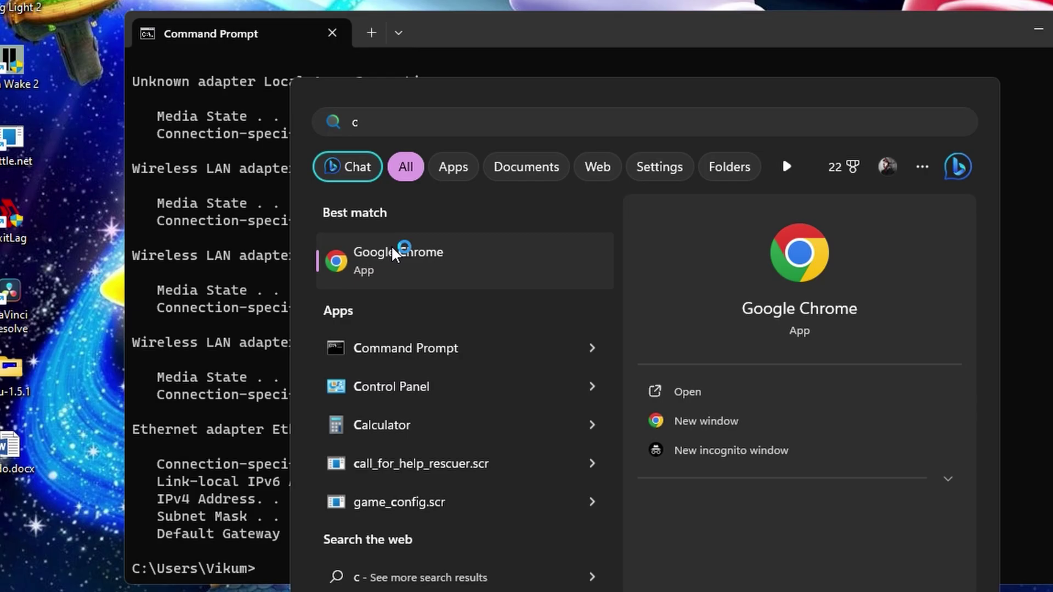
pyautogui.click(394, 255)
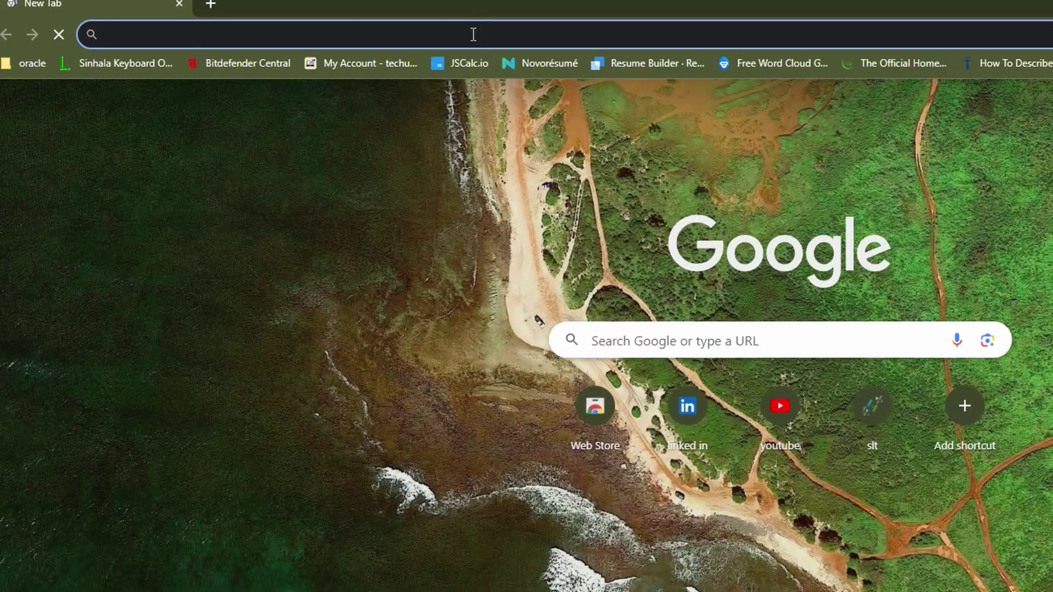
pyautogui.click(467, 35)
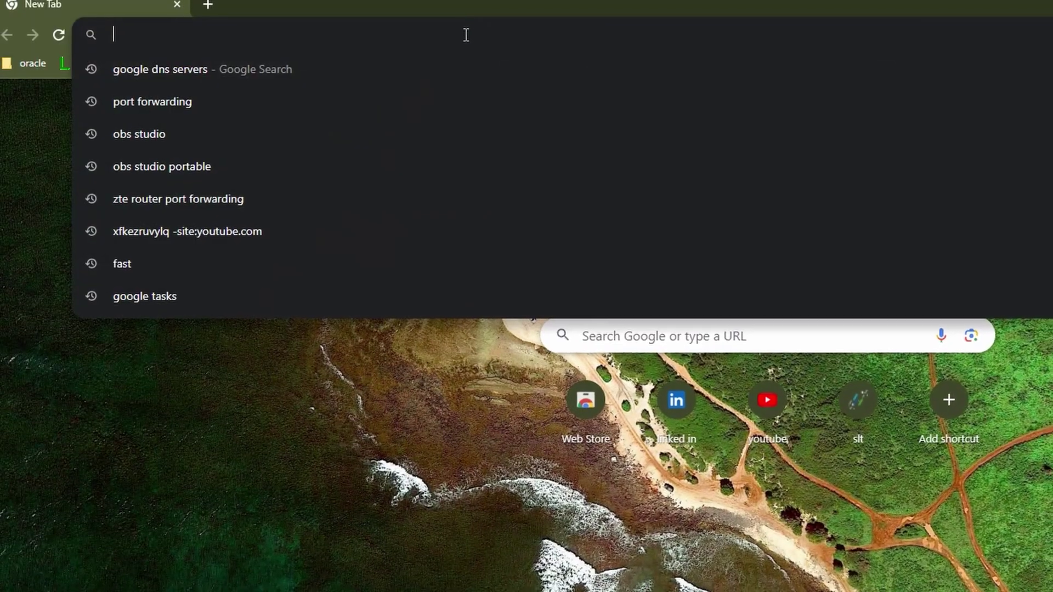
pyautogui.hotkey('ctrl', 'v')
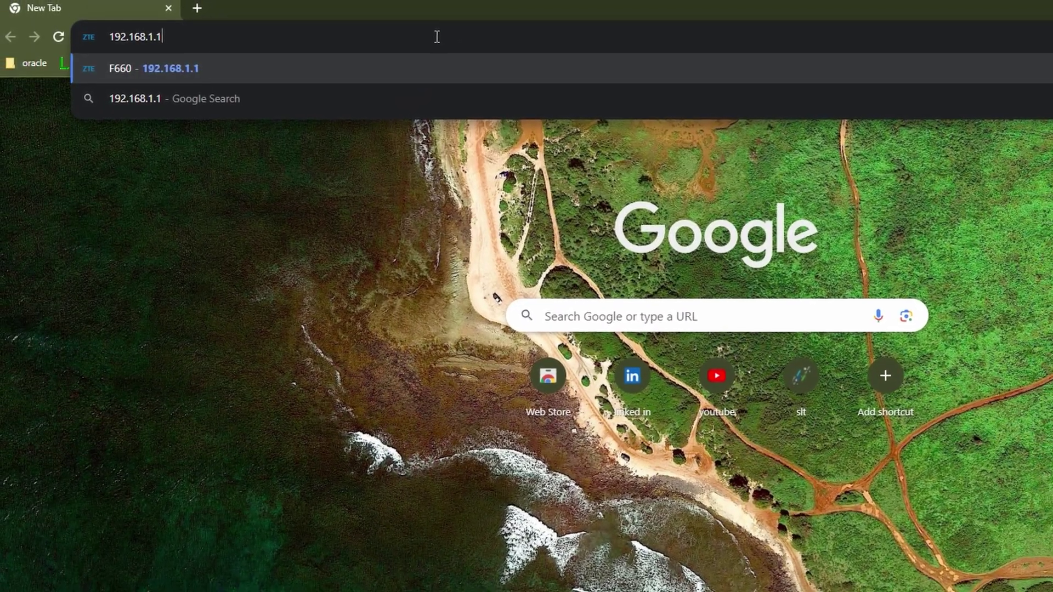
pyautogui.press('Return')
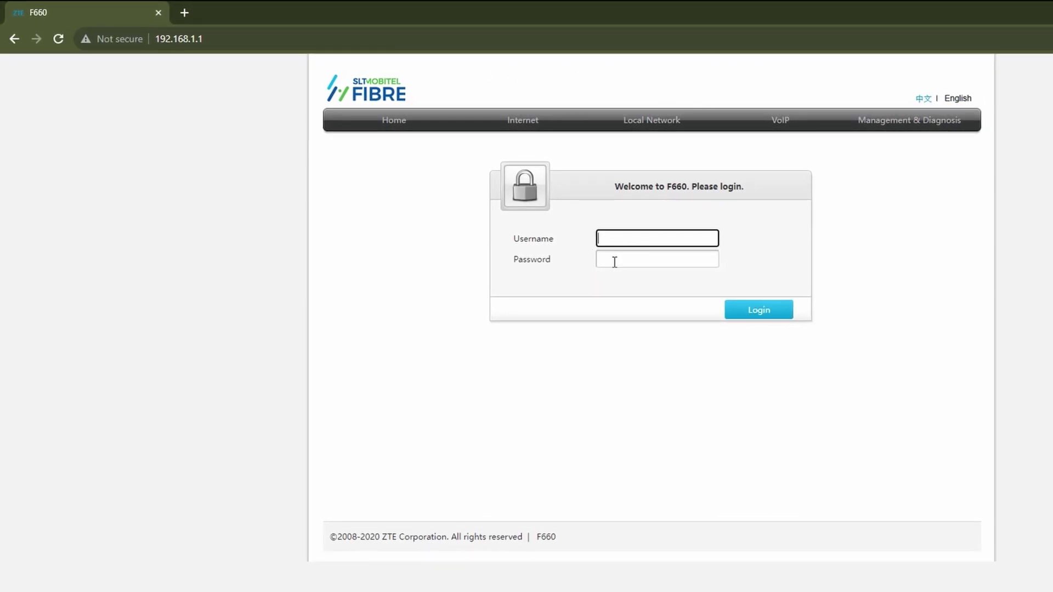
# Step: Log in to the F660 admin with the router's username and password, select 'ZTE' in the footer, and open a new tab
pyautogui.click(645, 235)
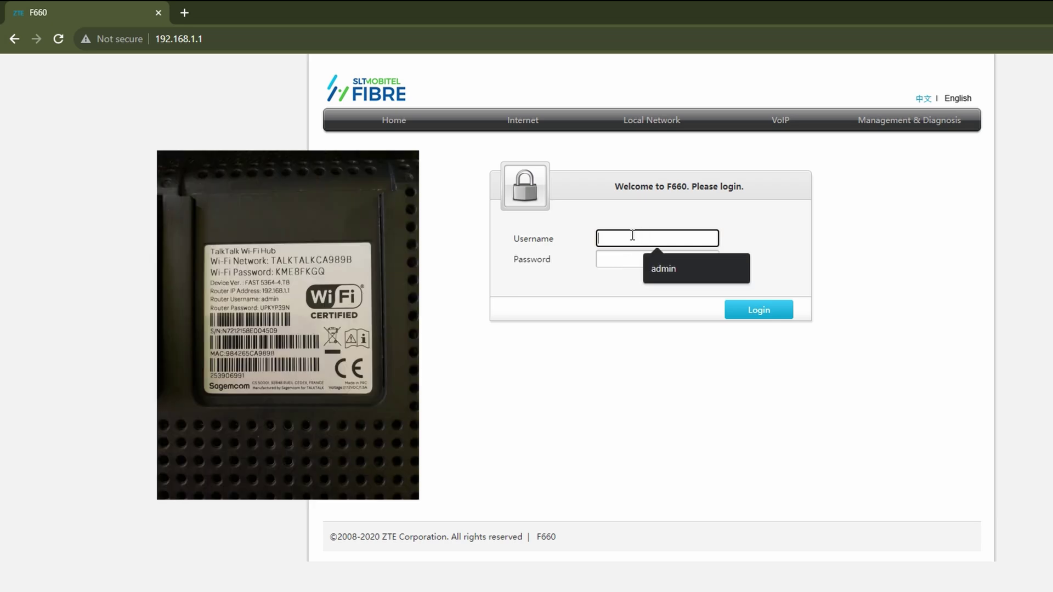
pyautogui.write('user')
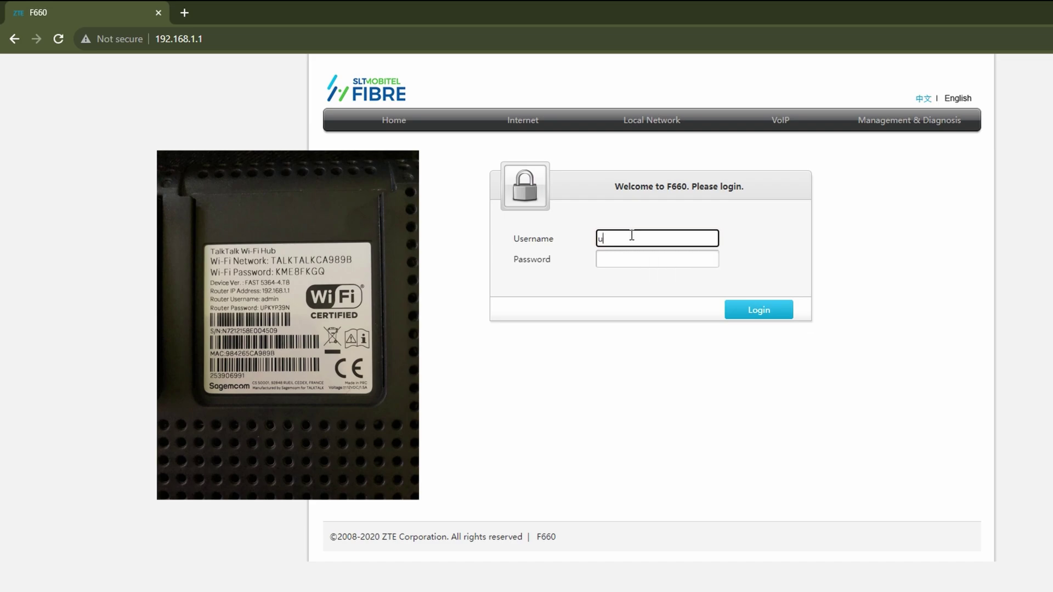
pyautogui.click(638, 264)
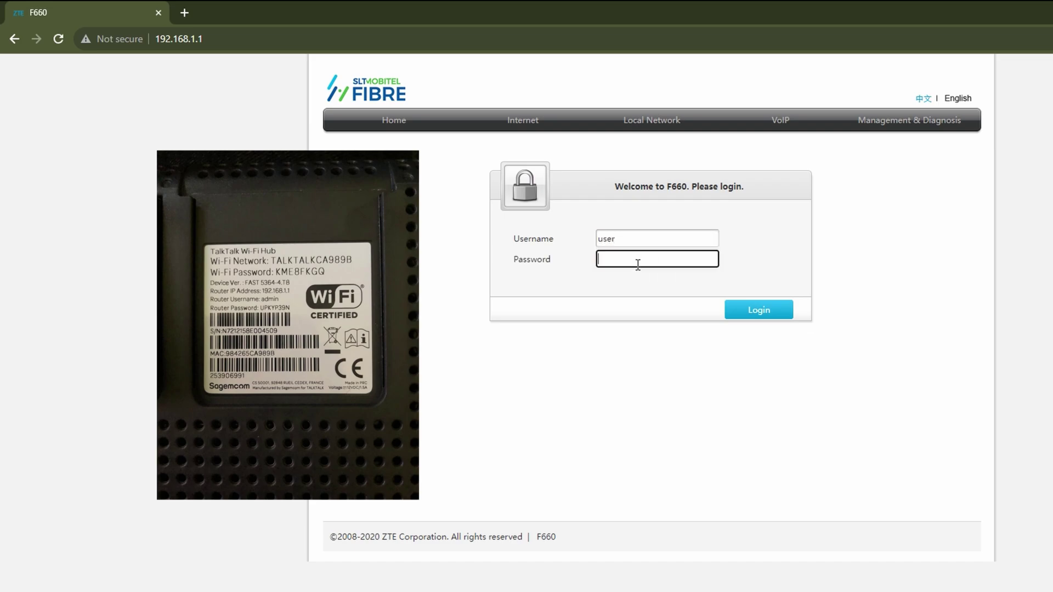
pyautogui.write('user')
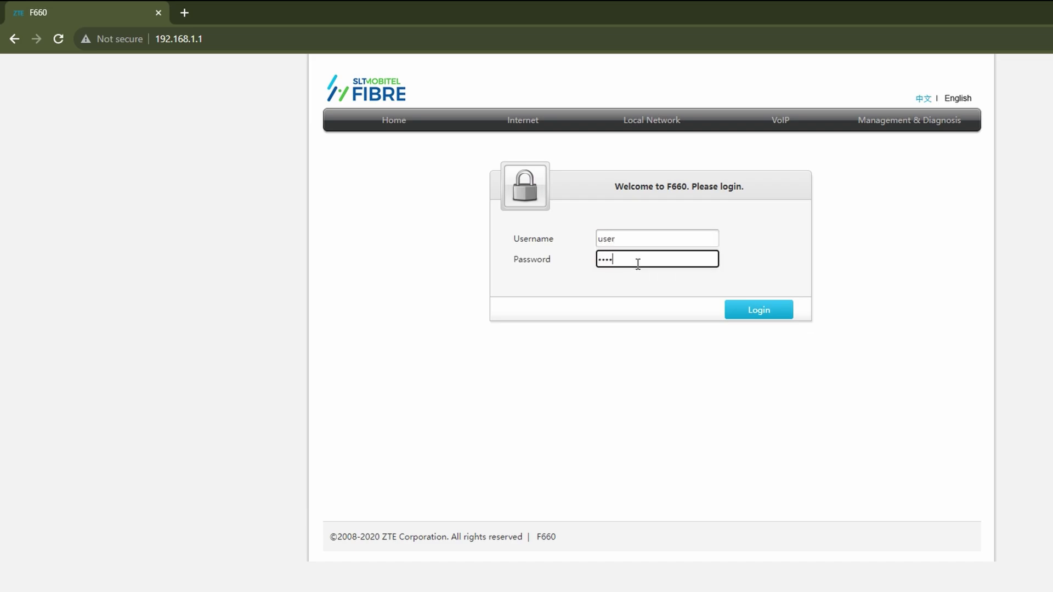
pyautogui.click(766, 311)
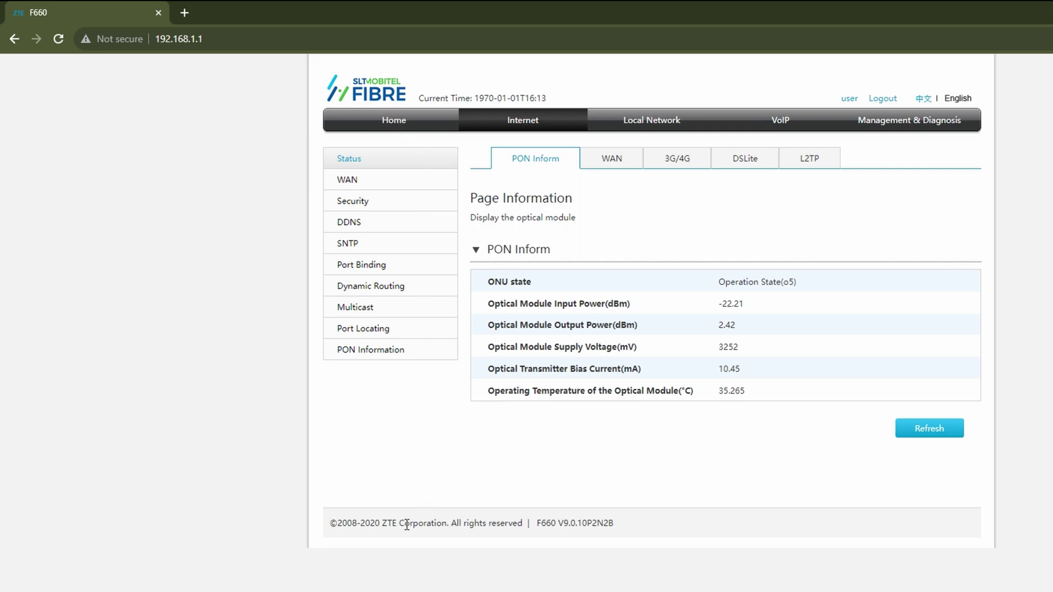
pyautogui.doubleClick(391, 524)
pyautogui.click(192, 6)
# Step: Search Google for 'zte router port forwarding' starting from the pasted 'ZTE'
pyautogui.click(192, 37)
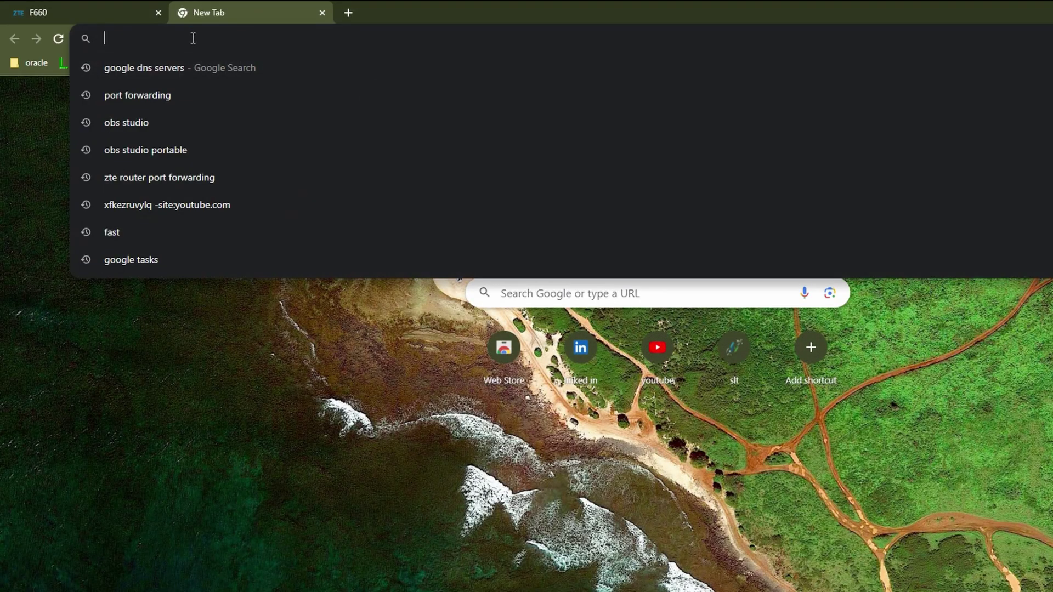
pyautogui.hotkey('ctrl', 'v')
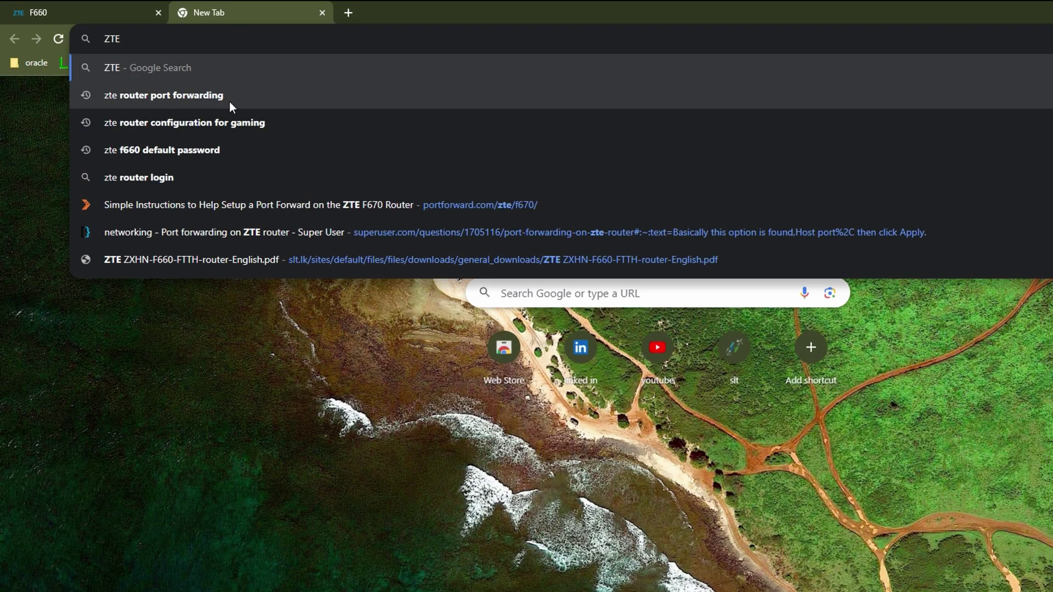
pyautogui.click(229, 100)
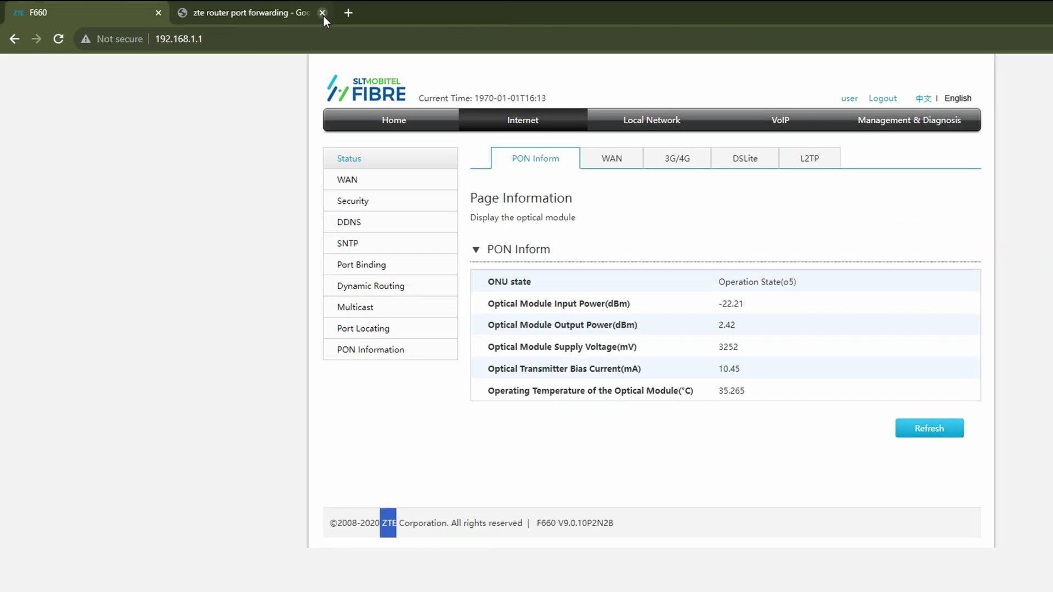
# Step: Return to the router tab and open Security > Port Forwarding
pyautogui.click(323, 13)
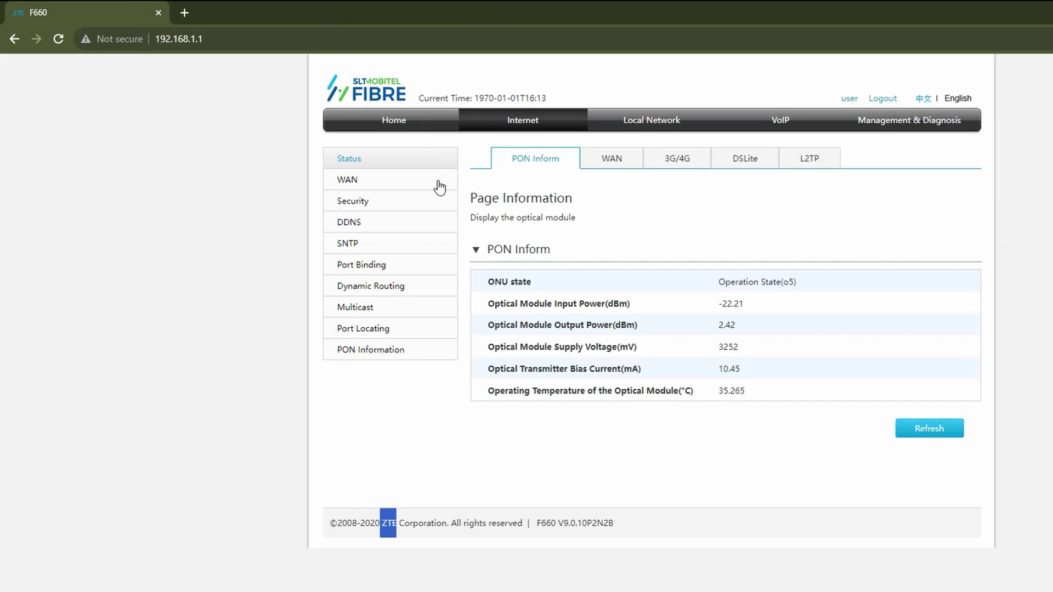
pyautogui.click(346, 201)
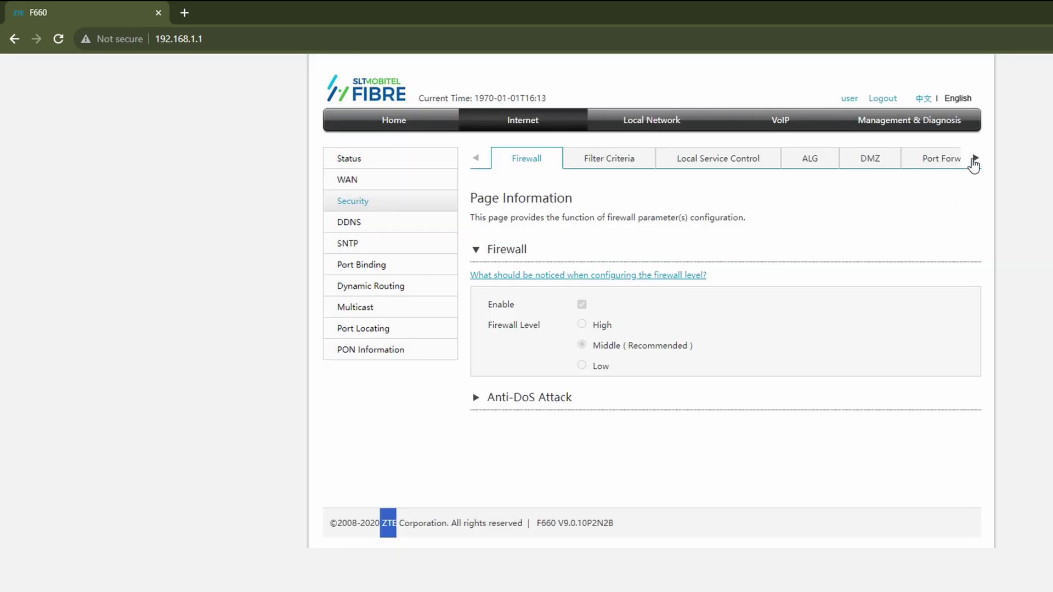
pyautogui.click(975, 159)
pyautogui.click(475, 160)
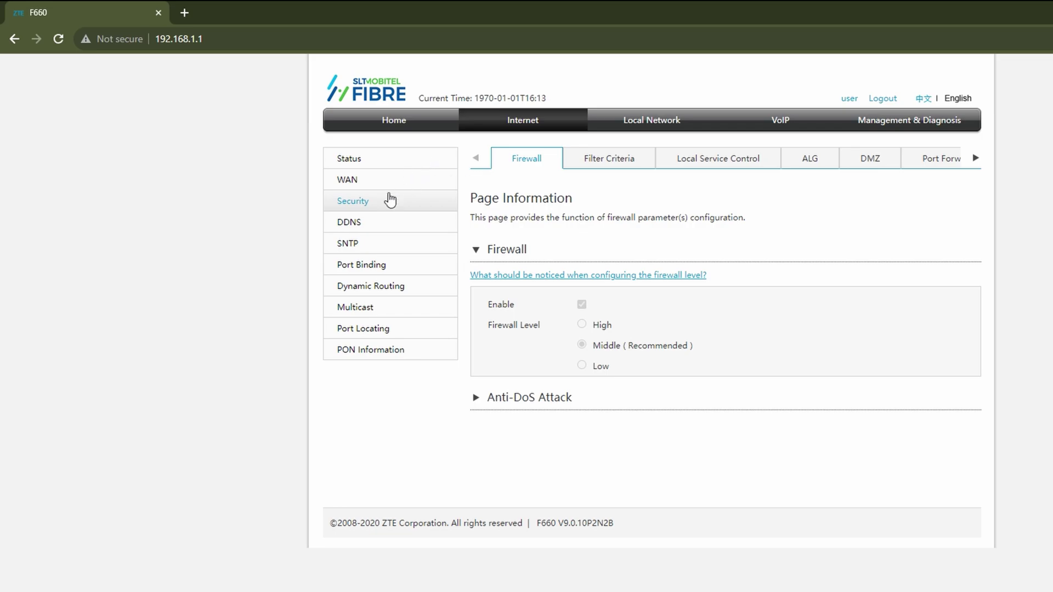
pyautogui.click(973, 159)
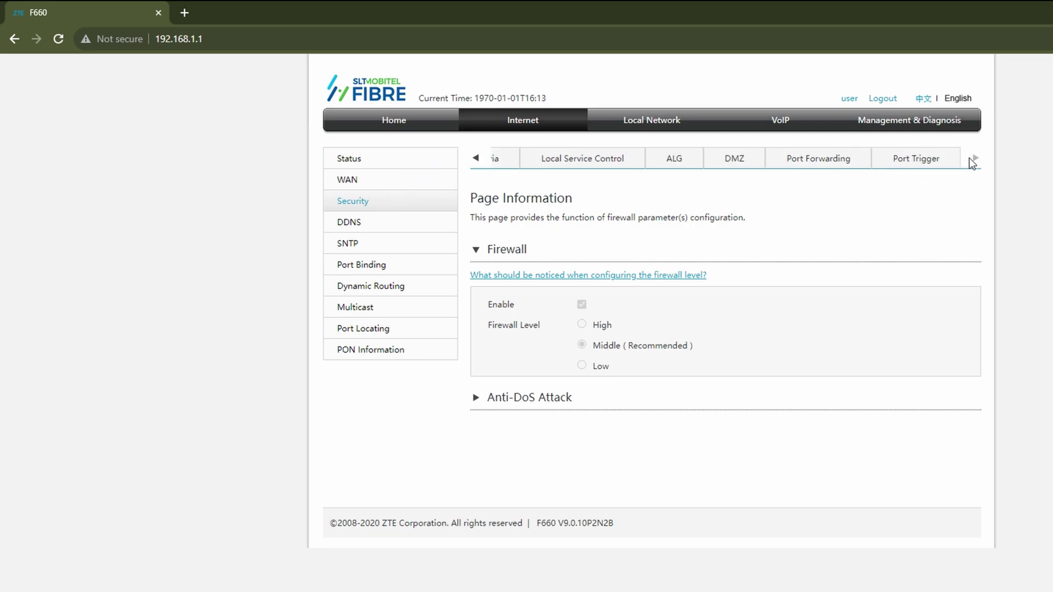
pyautogui.click(831, 159)
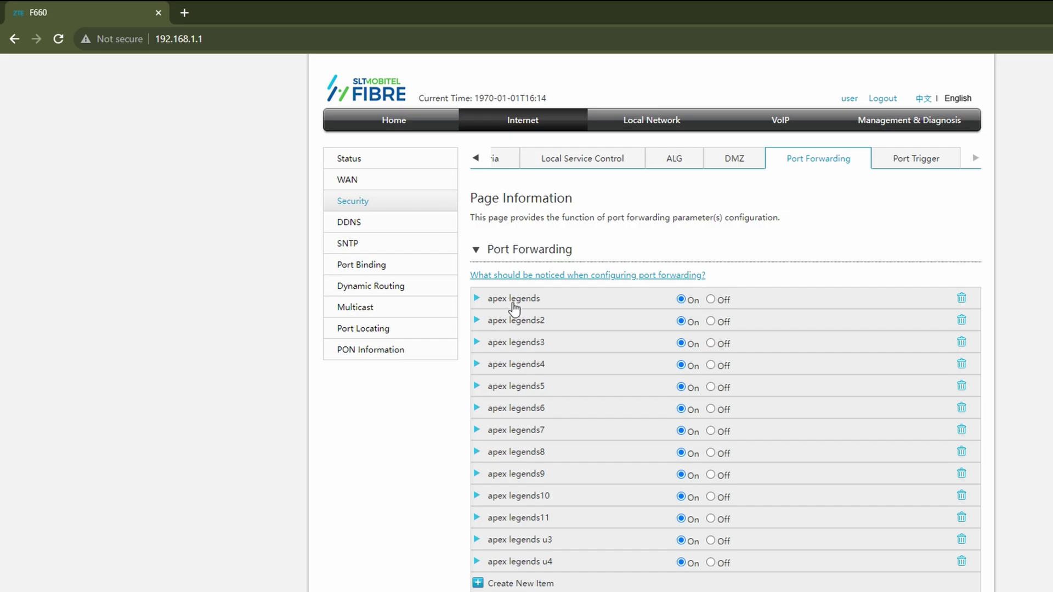
# Step: Expand and collapse the 'apex legends' and 'apex legends2' rules to review their ports
pyautogui.click(509, 300)
pyautogui.scroll(-2, 591, 377)
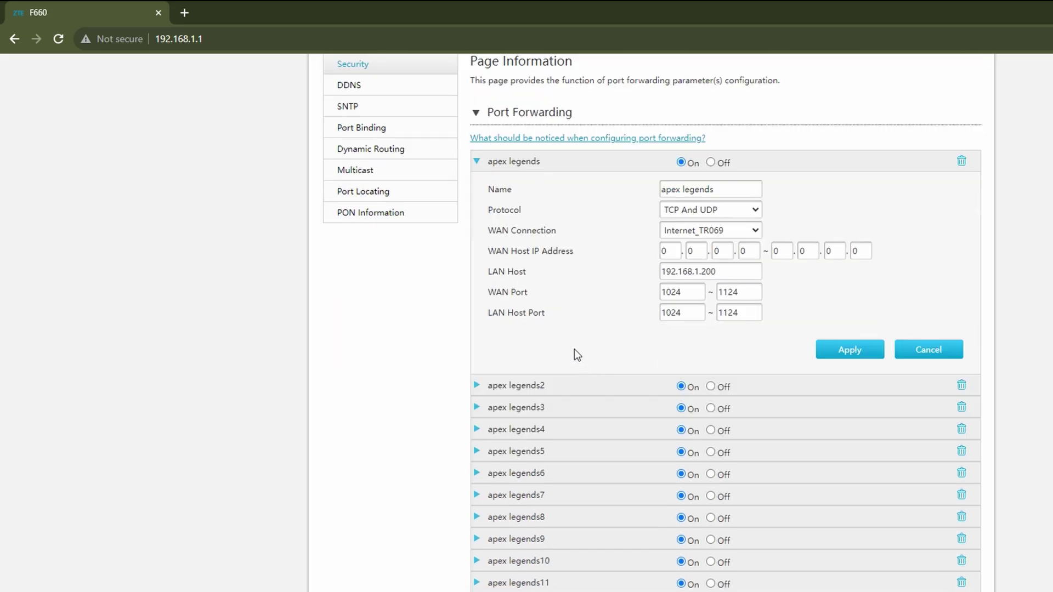
pyautogui.click(530, 386)
pyautogui.scroll(1, 553, 349)
pyautogui.scroll(-1, 553, 349)
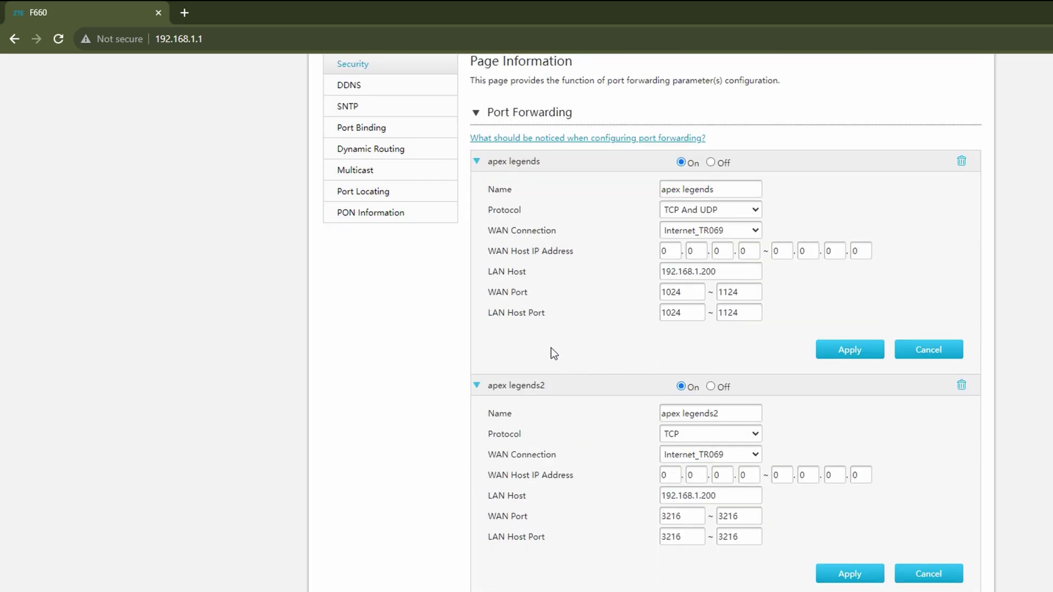
pyautogui.click(530, 387)
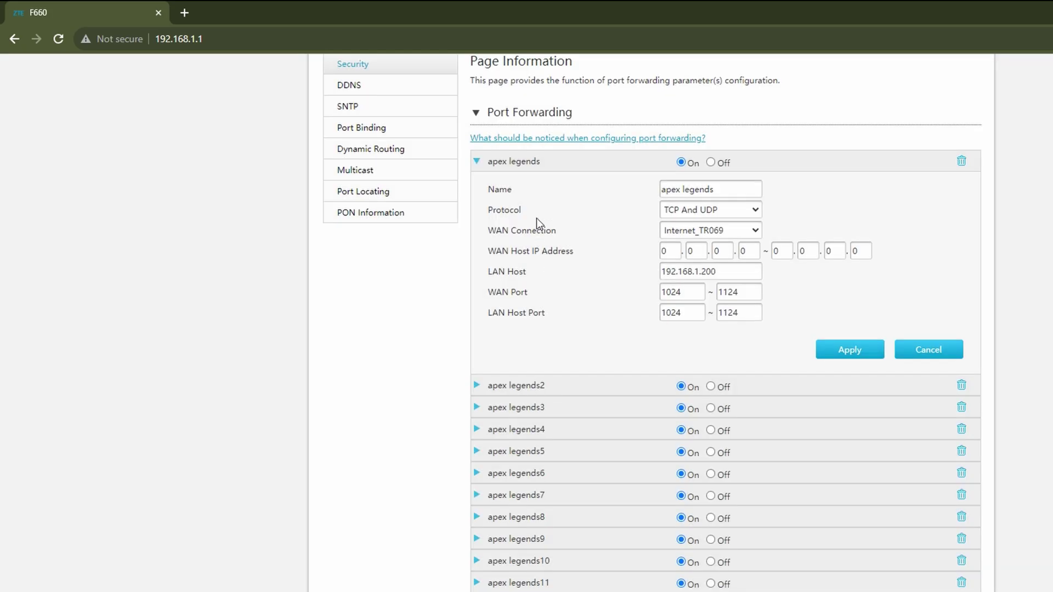
pyautogui.click(538, 161)
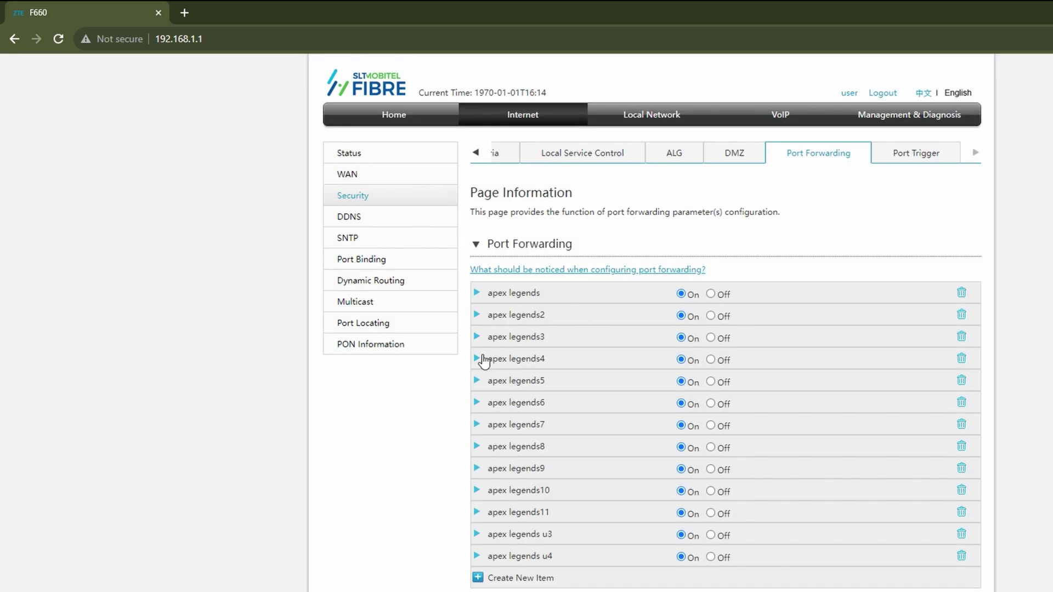
# Step: Search Google for 'portforward' in a new tab and open the portforward.com home page
pyautogui.click(184, 12)
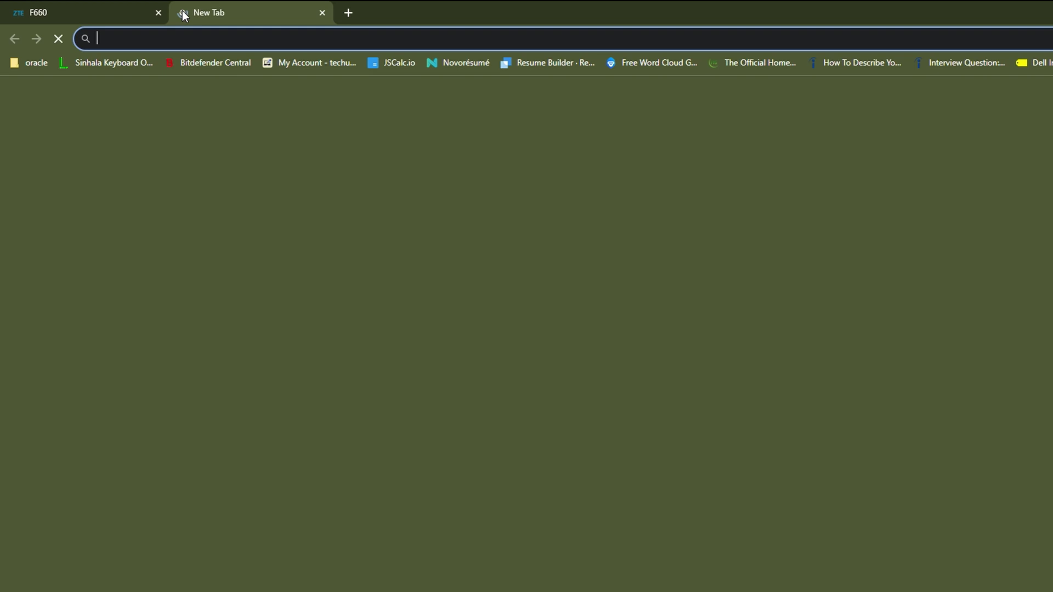
pyautogui.write('p')
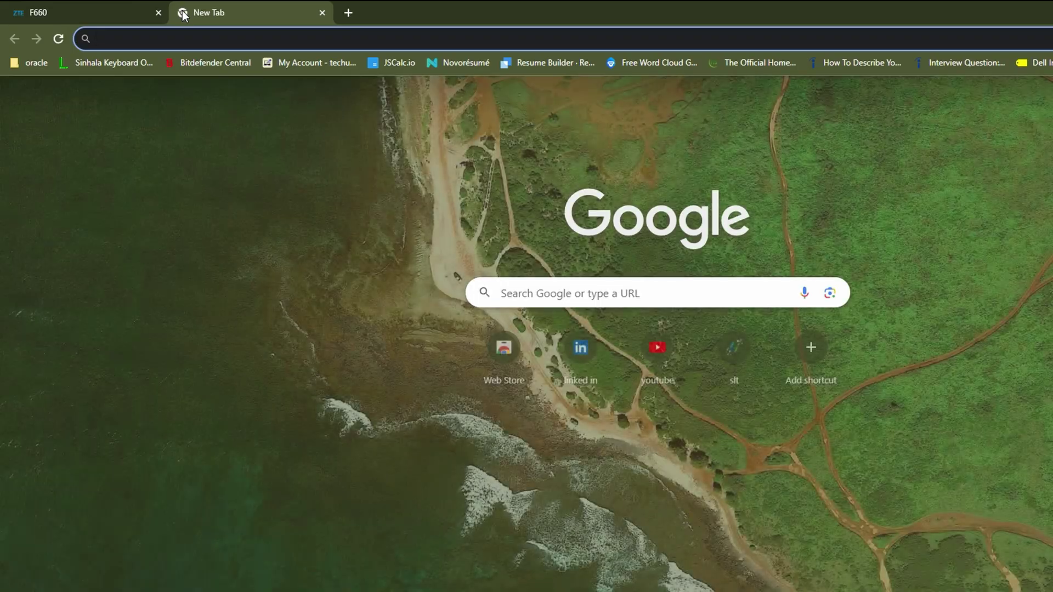
pyautogui.write('portf')
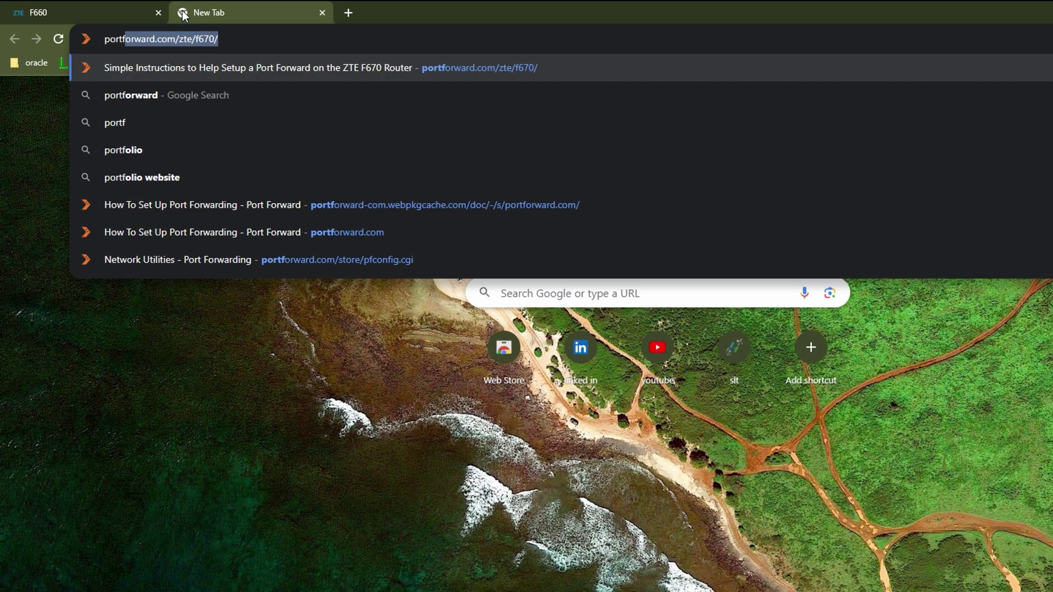
pyautogui.press('Down')
pyautogui.press('Return')
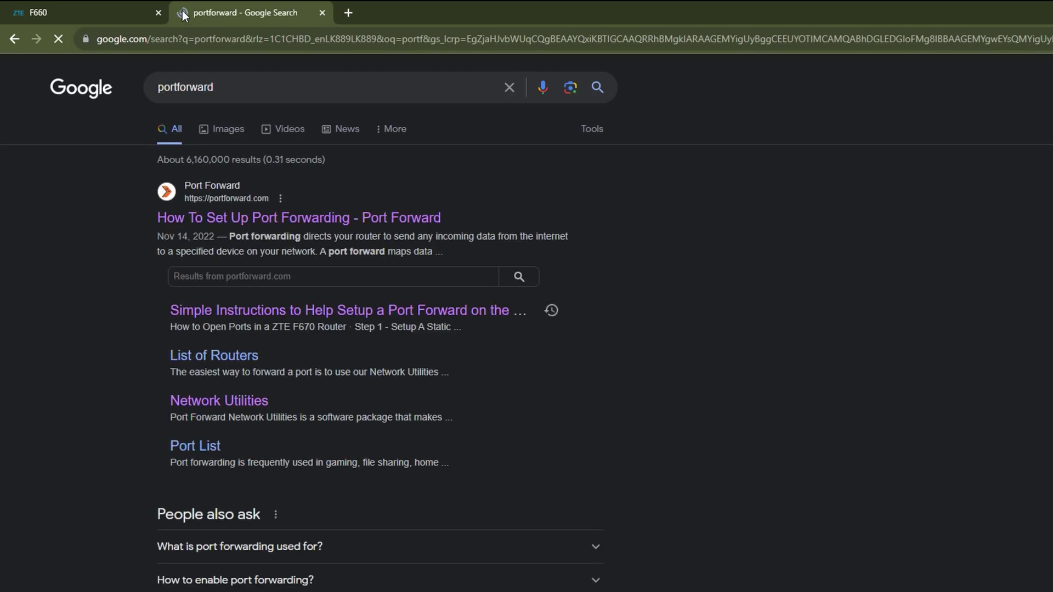
pyautogui.click(331, 219)
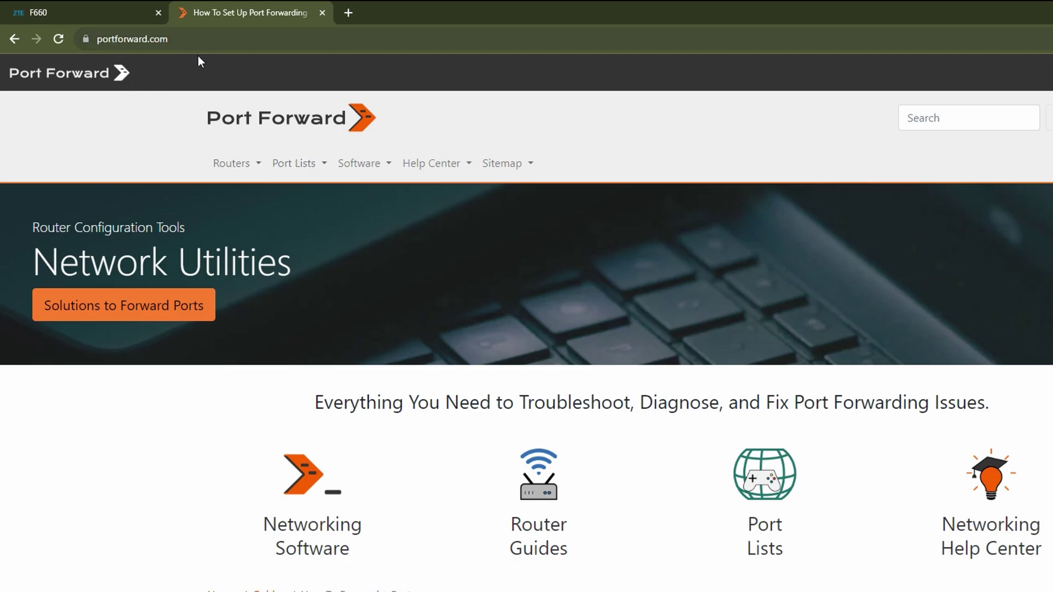
# Step: Open the Apex Legends article from portforward.com's Games port list
pyautogui.click(323, 164)
pyautogui.click(322, 234)
pyautogui.scroll(-15, 429, 473)
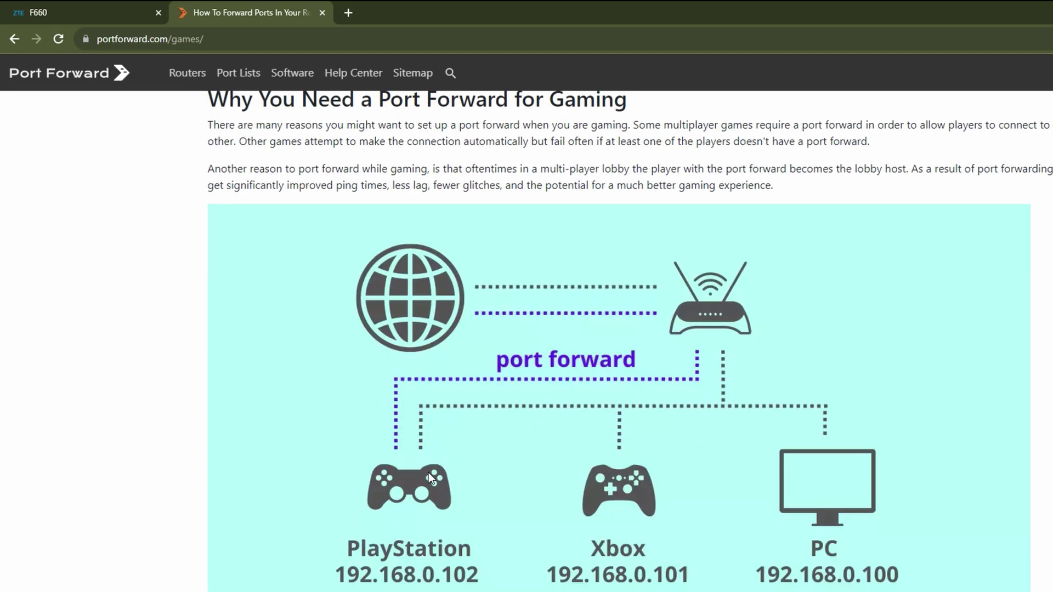
pyautogui.scroll(-15, 429, 472)
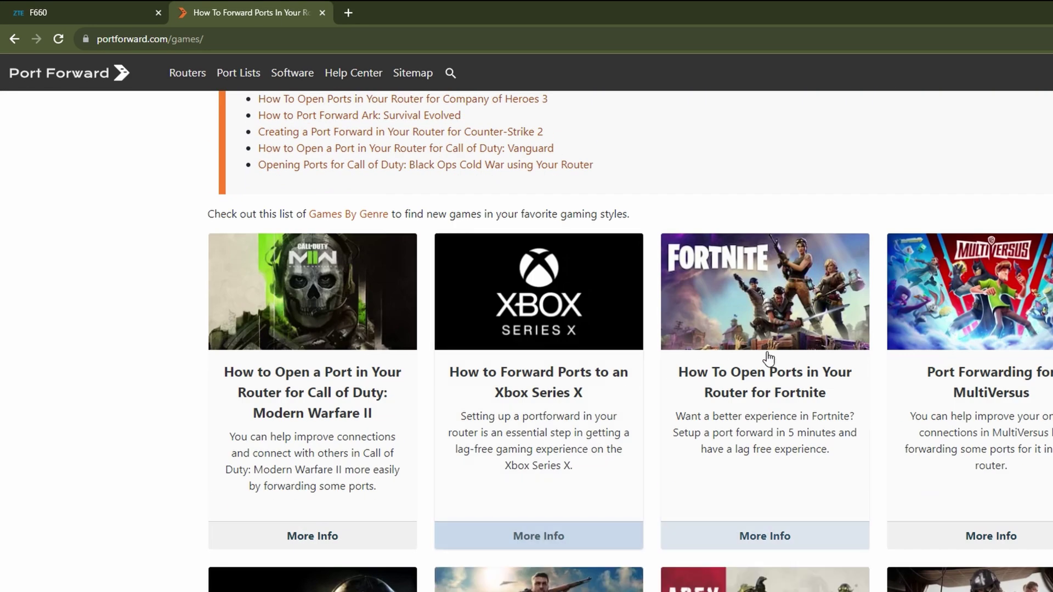
pyautogui.scroll(-3, 710, 539)
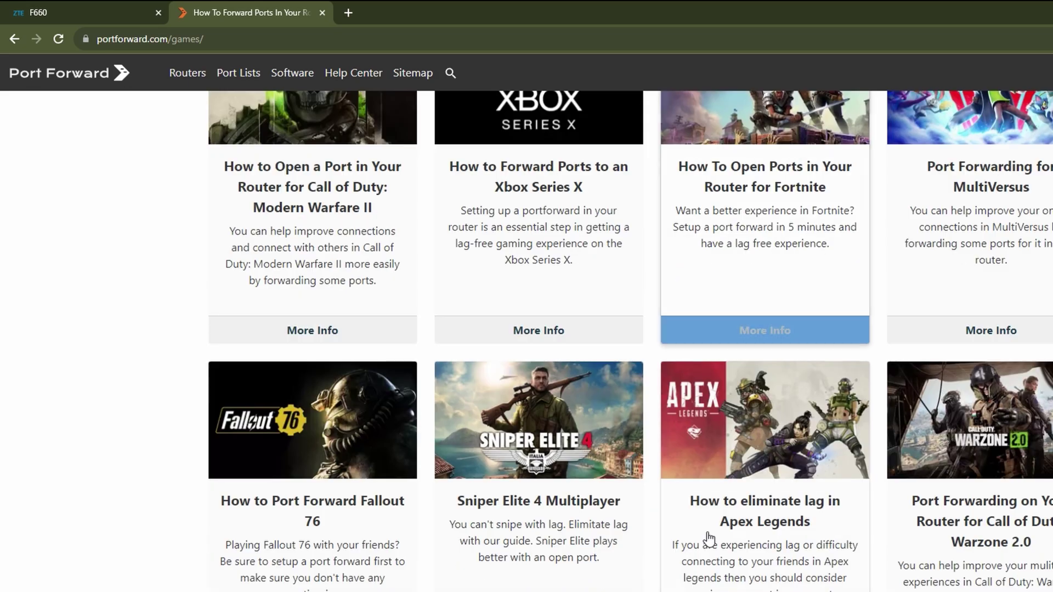
pyautogui.click(771, 509)
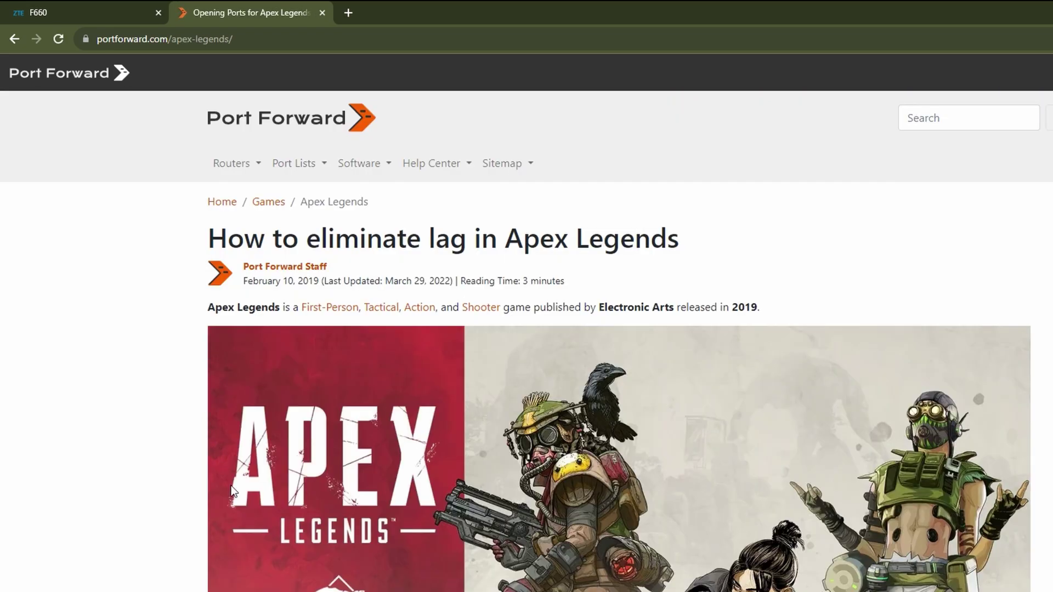
# Step: Scroll to the article's ports list and highlight the Steam section heading
pyautogui.scroll(-10, 231, 486)
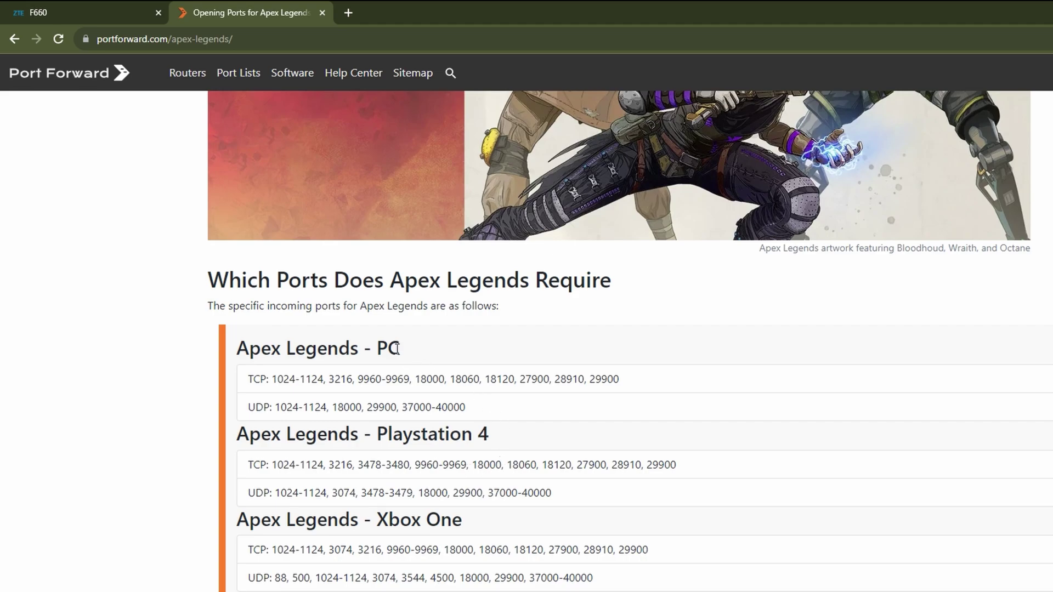
pyautogui.scroll(-2, 399, 351)
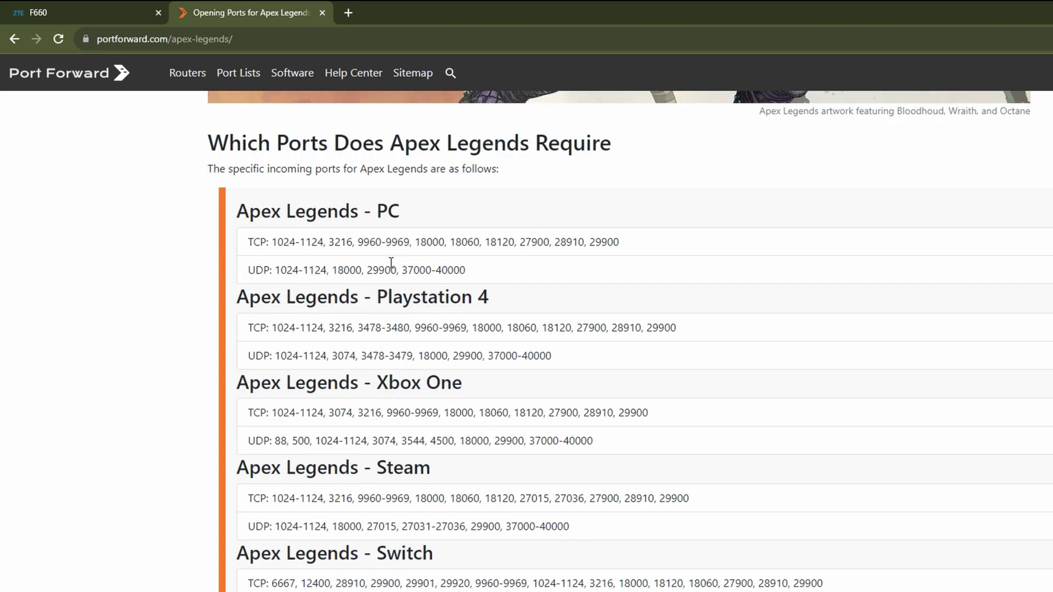
pyautogui.scroll(-3, 439, 386)
pyautogui.scroll(2, 439, 386)
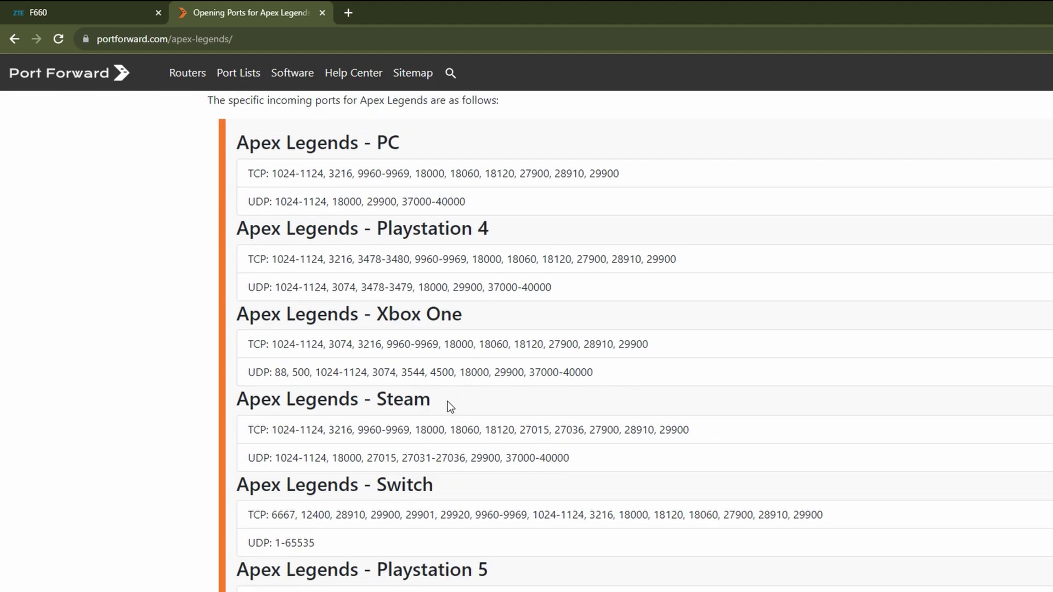
pyautogui.moveTo(448, 401); pyautogui.dragTo(369, 397)
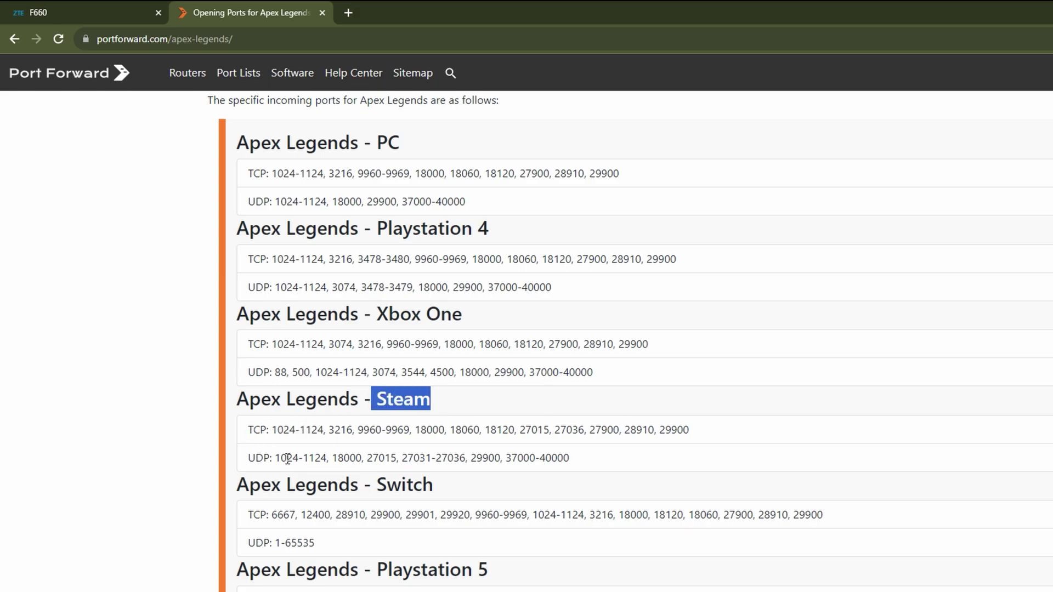
# Step: Back in the router's Port Forwarding page, add a new entry named 'asdas'
pyautogui.click(90, 9)
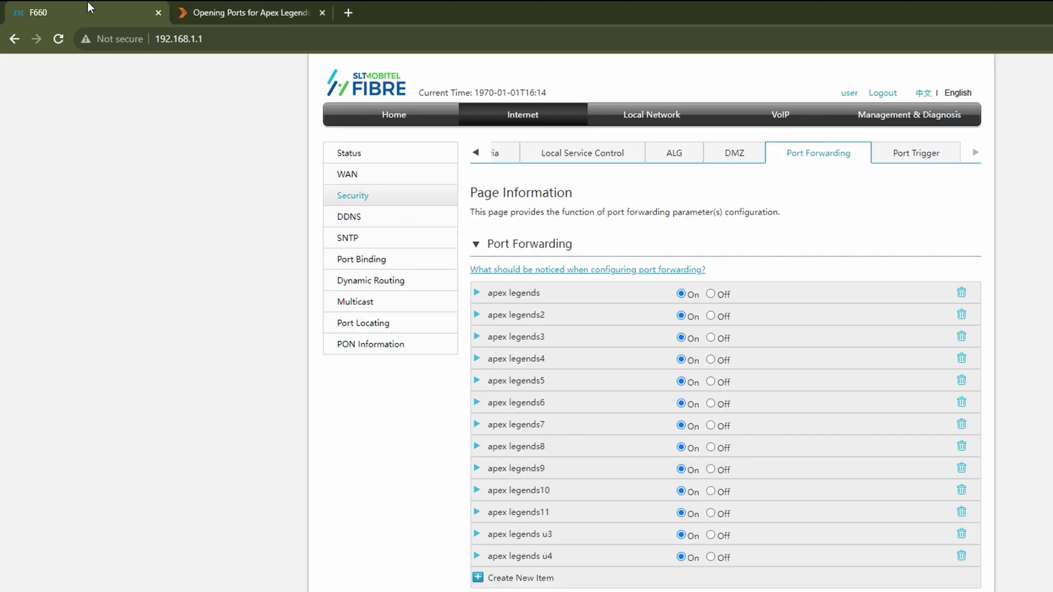
pyautogui.click(475, 577)
pyautogui.scroll(-4, 491, 557)
pyautogui.click(729, 408)
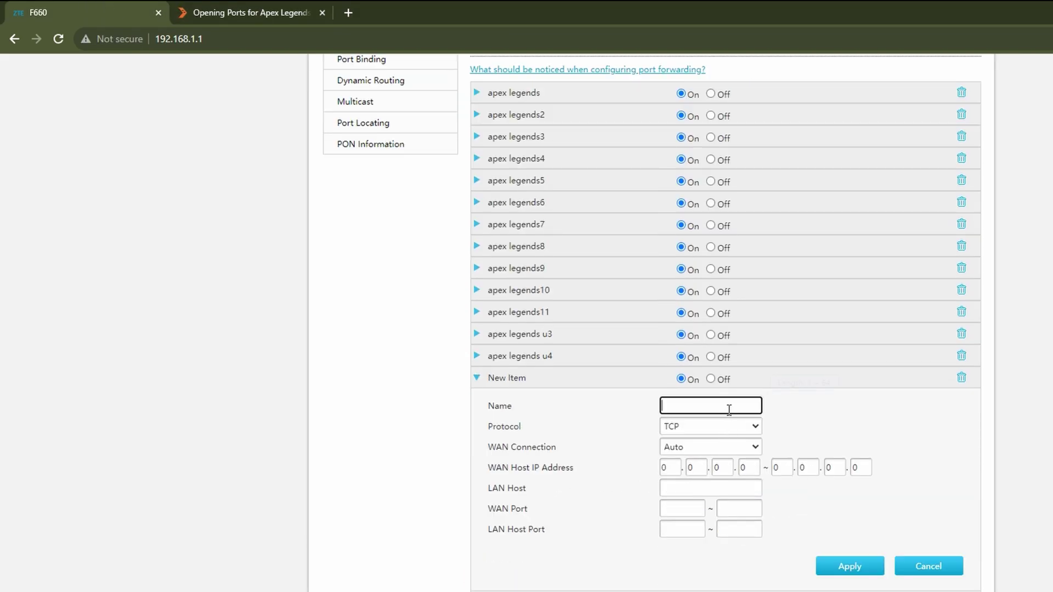
pyautogui.write('asdas')
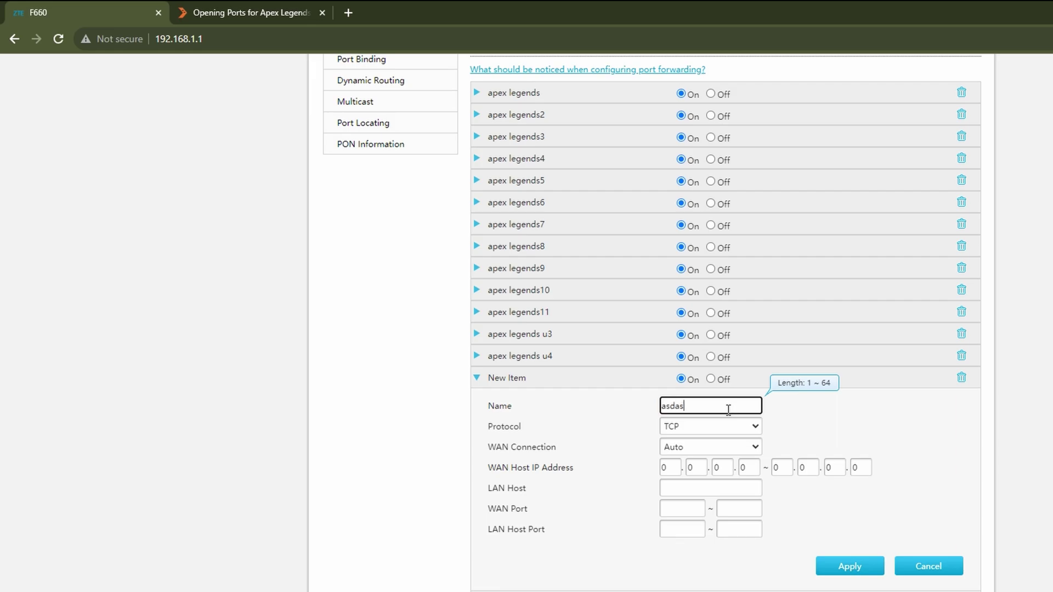
# Step: Switch the rule's protocol to TCP And UDP, then back to TCP
pyautogui.click(692, 432)
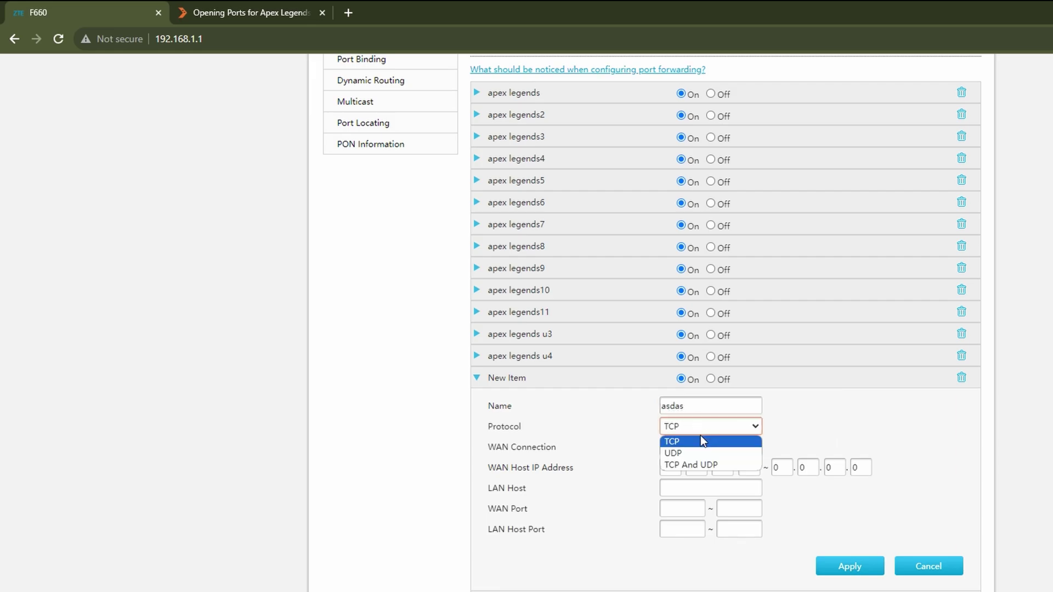
pyautogui.click(693, 465)
pyautogui.click(693, 426)
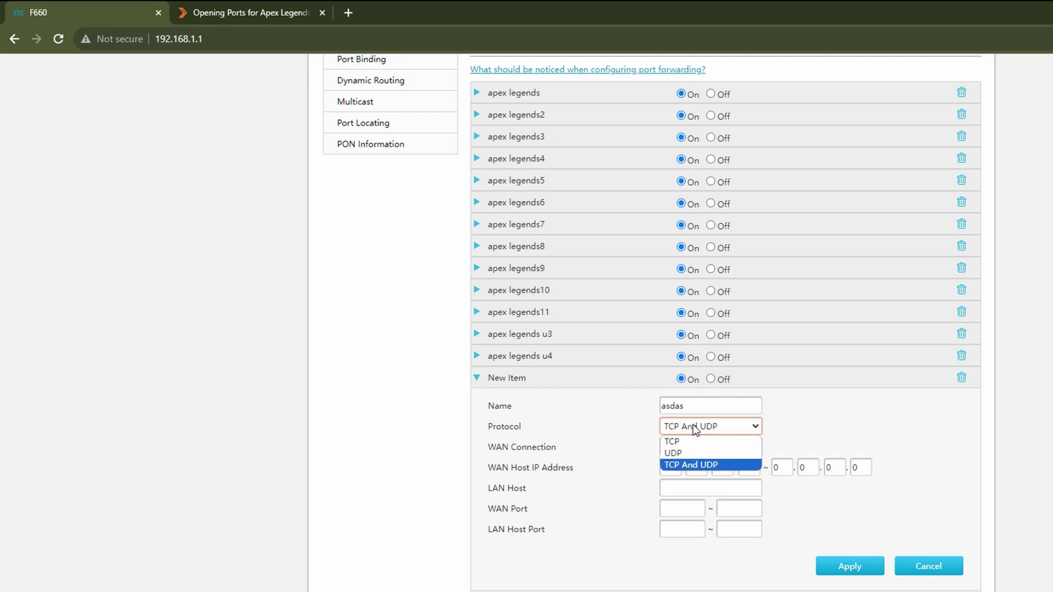
pyautogui.click(684, 439)
# Step: Check Steam UDP port 18000 in the Apex Legends article, then return to the router page
pyautogui.hotkey('ctrl', 'Tab')
pyautogui.doubleClick(347, 458)
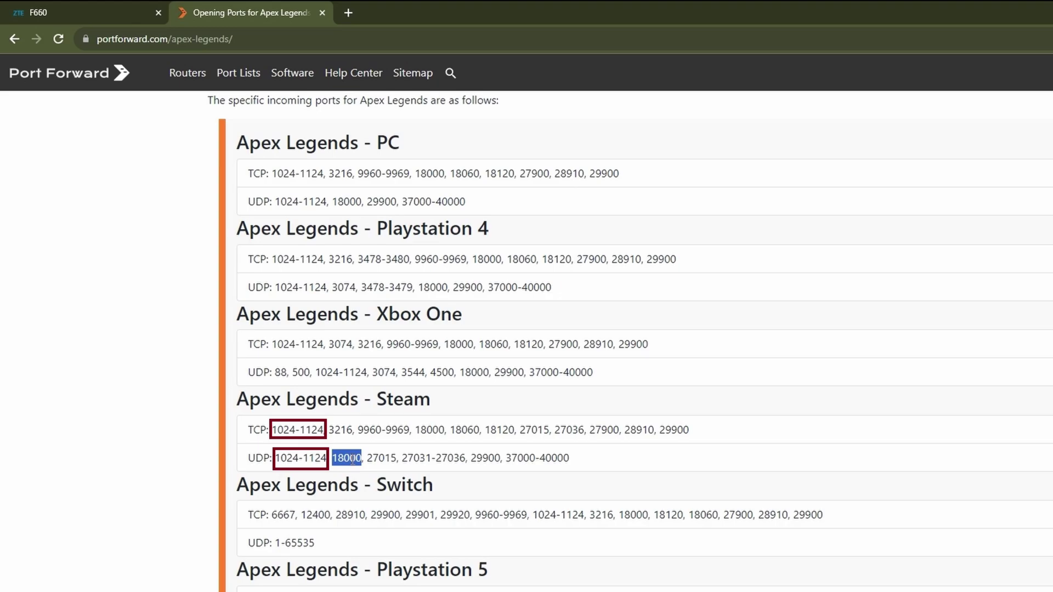
pyautogui.hotkey('ctrl', 'Tab')
pyautogui.click(693, 427)
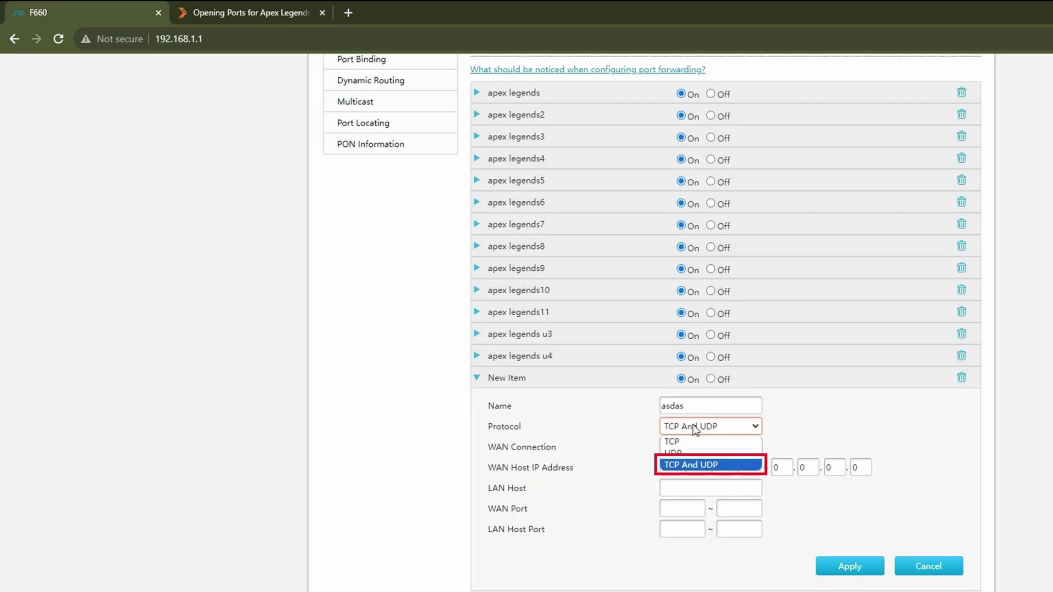
# Step: Set the rule's protocol to TCP and WAN connection to Internet_TR069
pyautogui.click(683, 442)
pyautogui.click(679, 449)
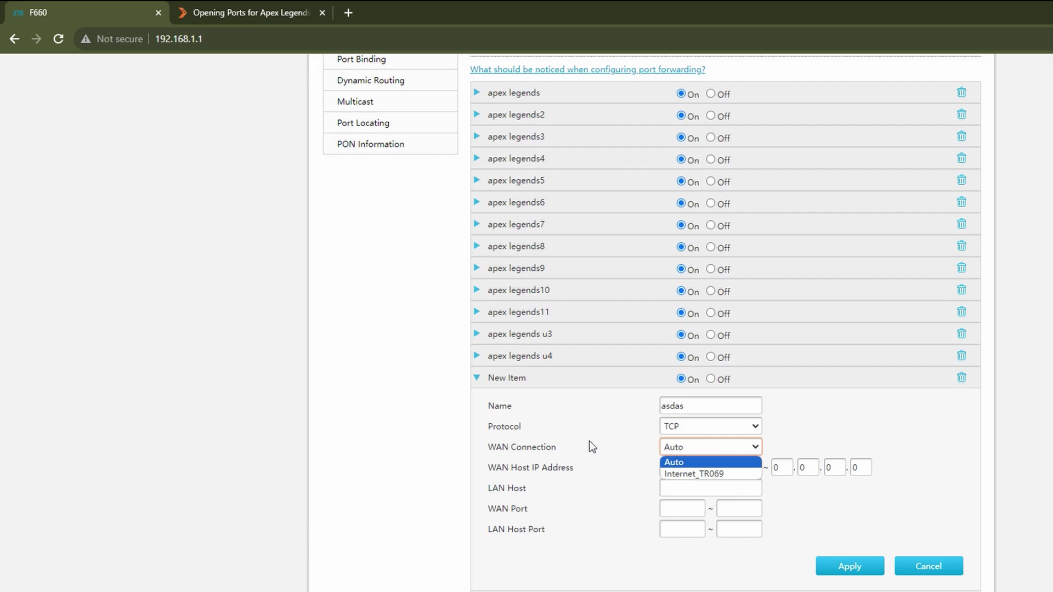
pyautogui.click(735, 482)
pyautogui.press('Down')
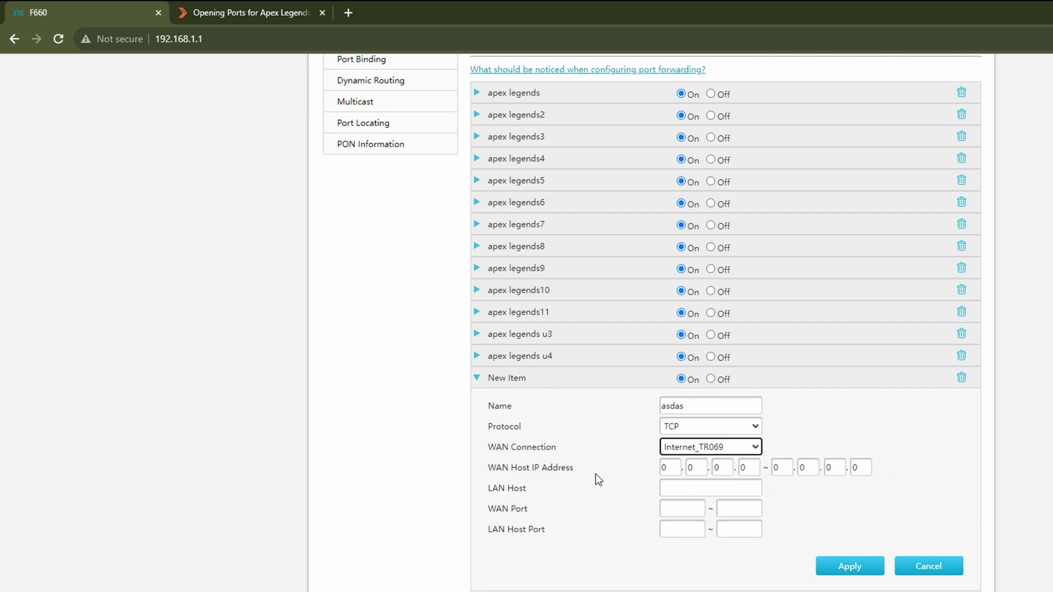
# Step: Paste 192.168.1.200 from ipconfig into LAN Host, then select 1024 in the Steam TCP list
pyautogui.click(695, 486)
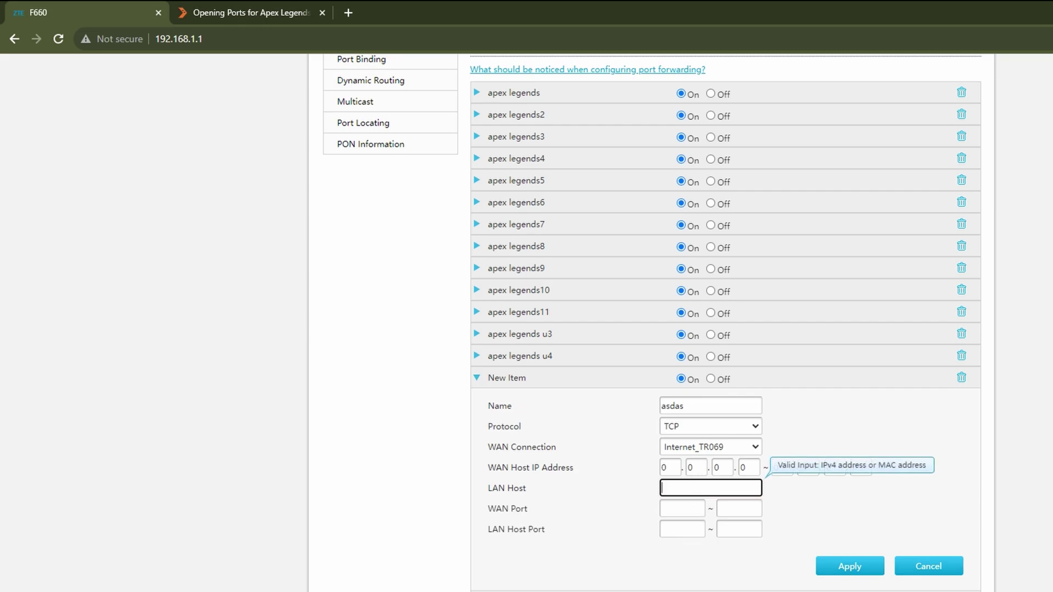
pyautogui.hotkey('alt', 'Tab')
pyautogui.moveTo(517, 519); pyautogui.dragTo(597, 522)
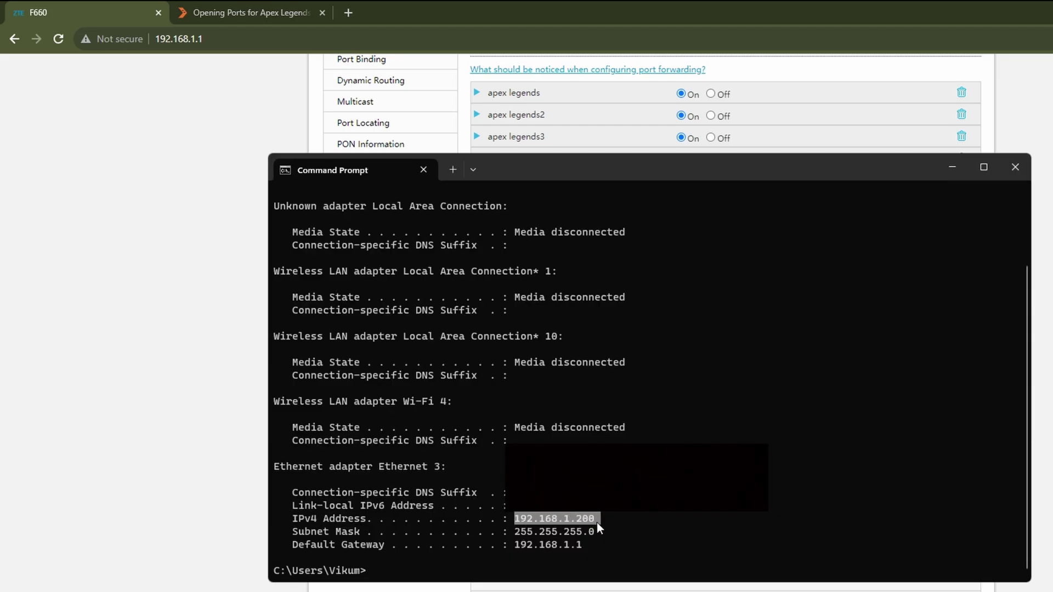
pyautogui.hotkey('ctrl', 'c')
pyautogui.hotkey('alt', 'Tab')
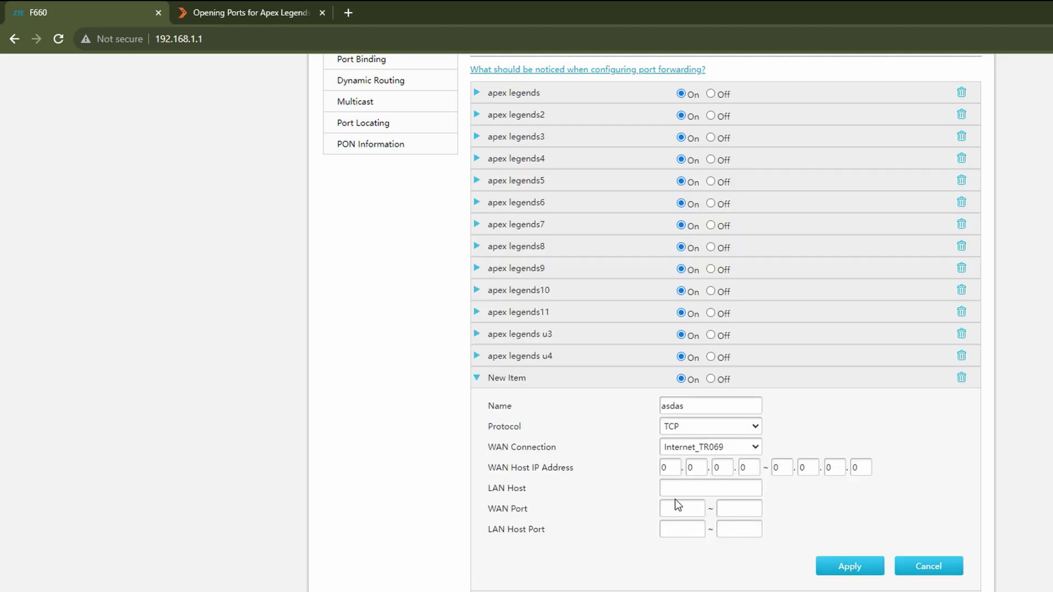
pyautogui.click(679, 488)
pyautogui.hotkey('ctrl', 'v')
pyautogui.click(683, 510)
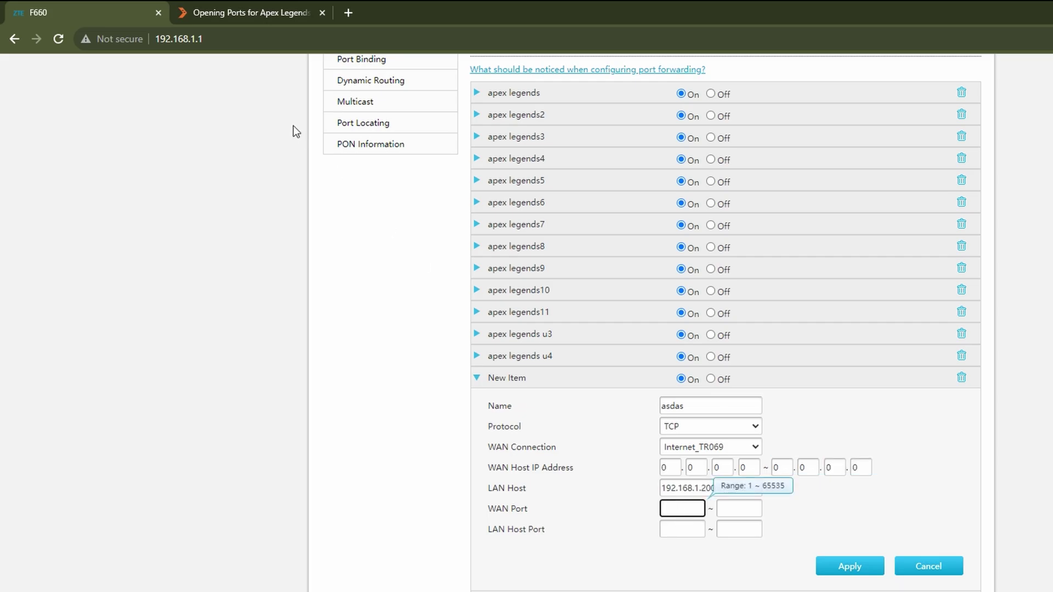
pyautogui.click(254, 8)
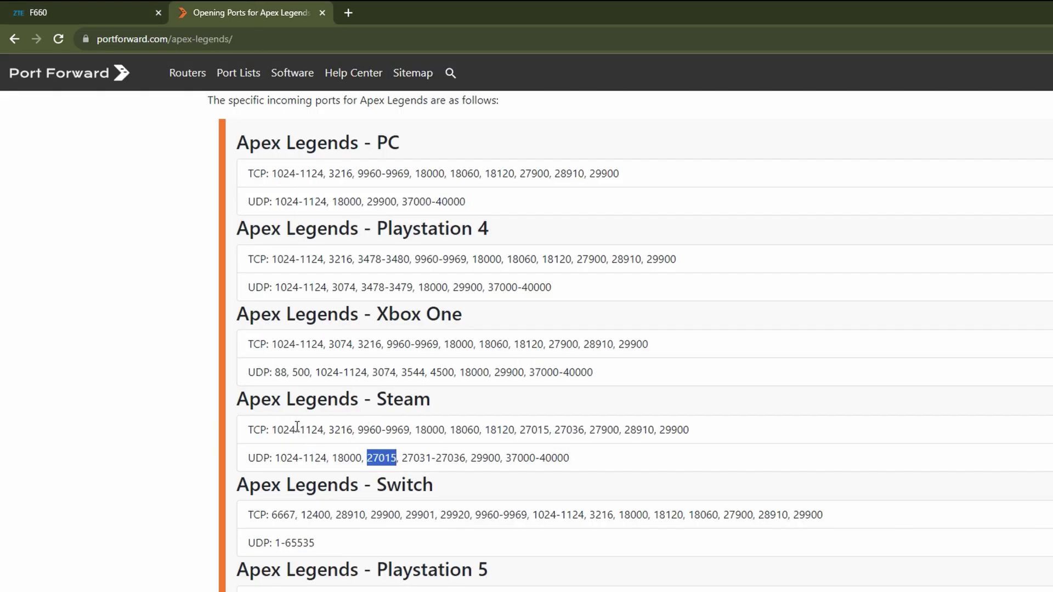
pyautogui.moveTo(295, 430); pyautogui.dragTo(275, 432)
# Step: Fill WAN Port and LAN Host Port with the Steam TCP range 1024 to 1124
pyautogui.click(151, 8)
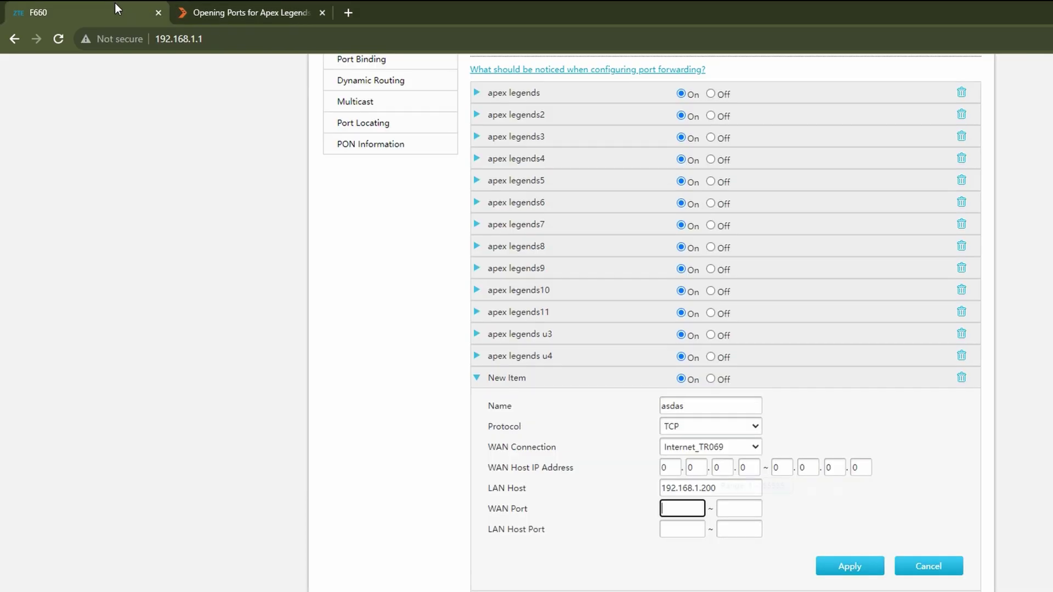
pyautogui.hotkey('ctrl', 'v')
pyautogui.click(229, 8)
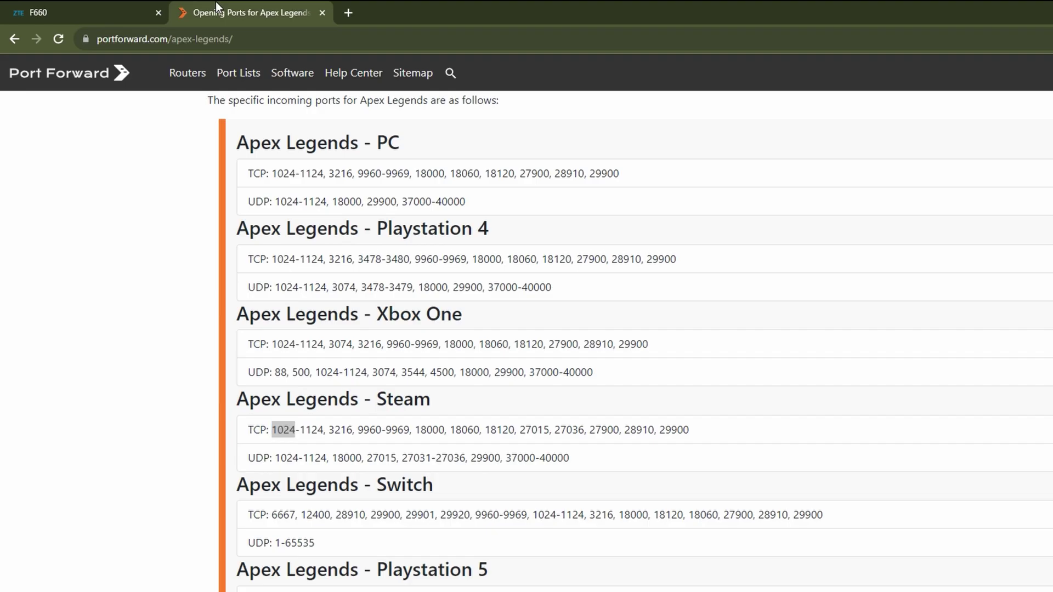
pyautogui.doubleClick(313, 431)
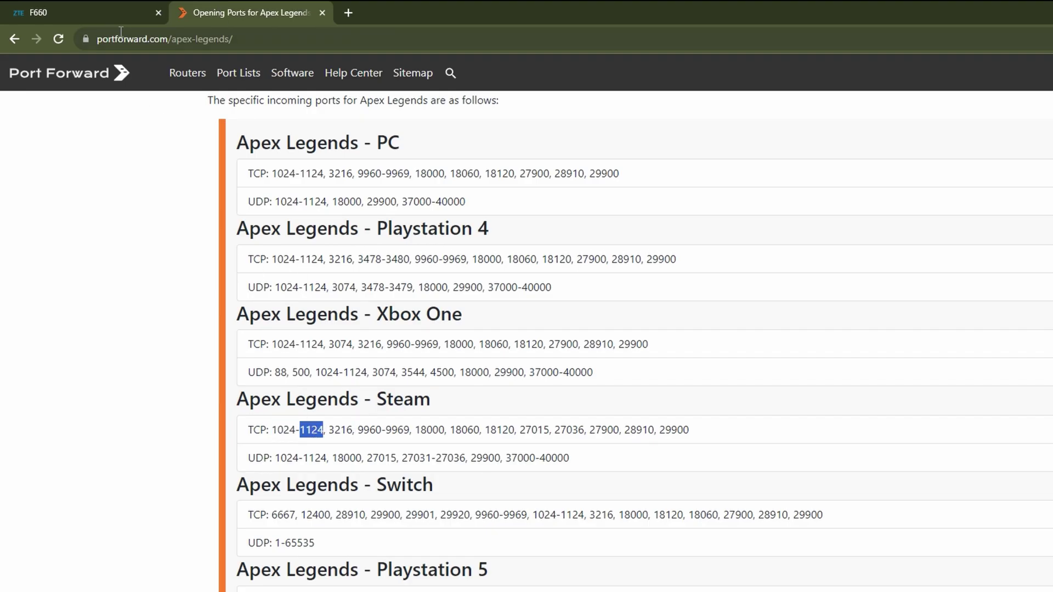
pyautogui.hotkey('ctrl', 'c')
pyautogui.click(121, 13)
pyautogui.click(730, 508)
pyautogui.hotkey('ctrl', 'v')
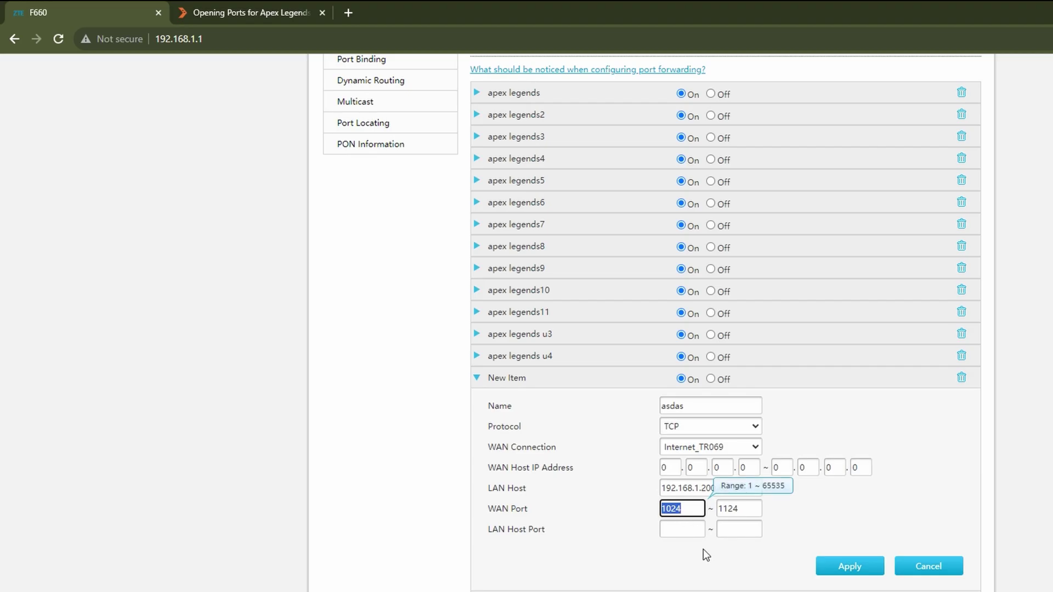
pyautogui.click(686, 531)
pyautogui.write('1024')
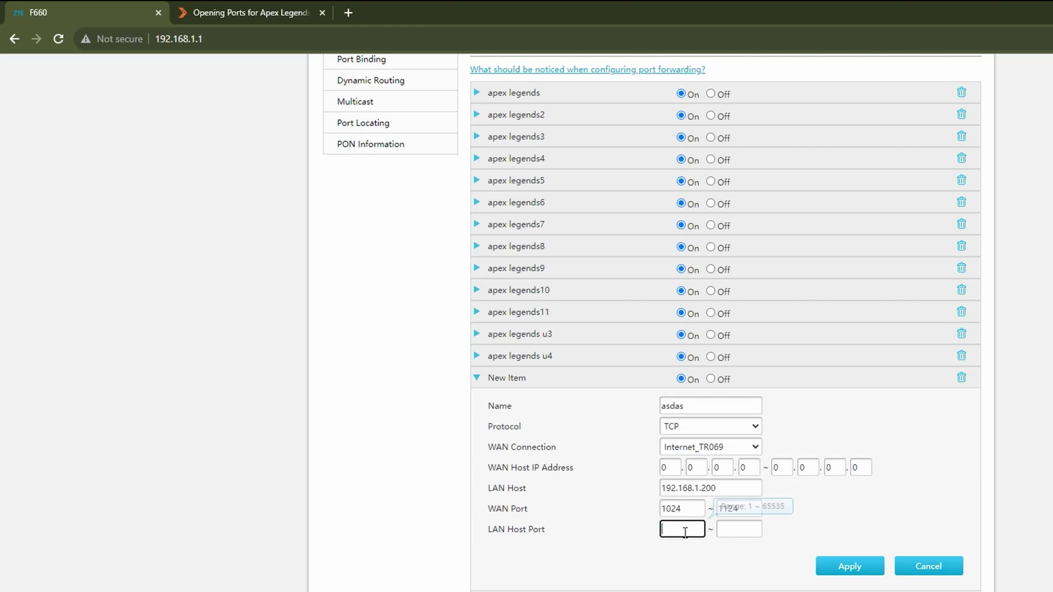
pyautogui.doubleClick(738, 508)
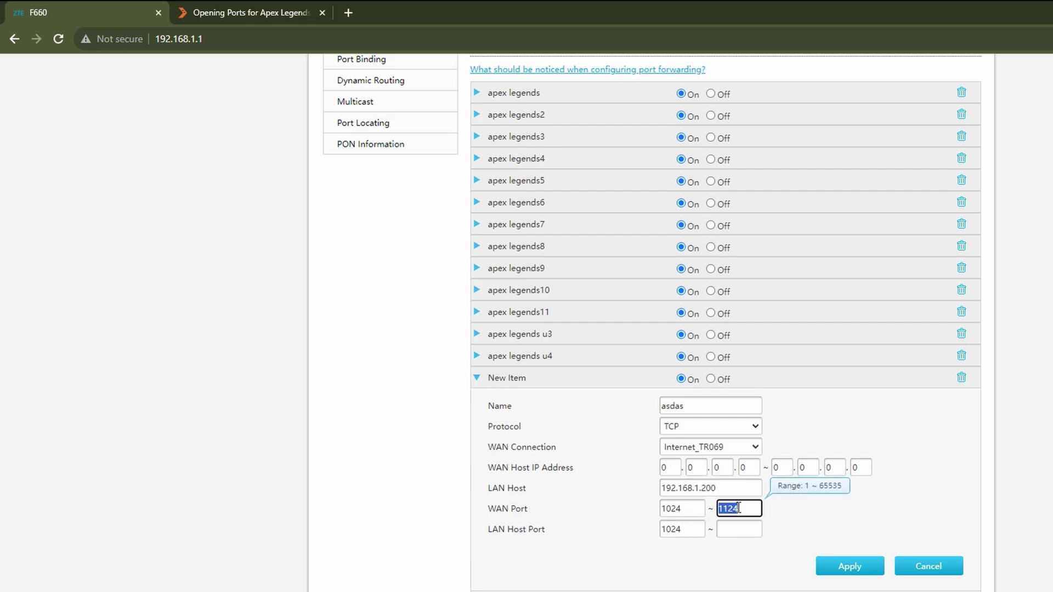
pyautogui.click(737, 530)
pyautogui.hotkey('ctrl', 'v')
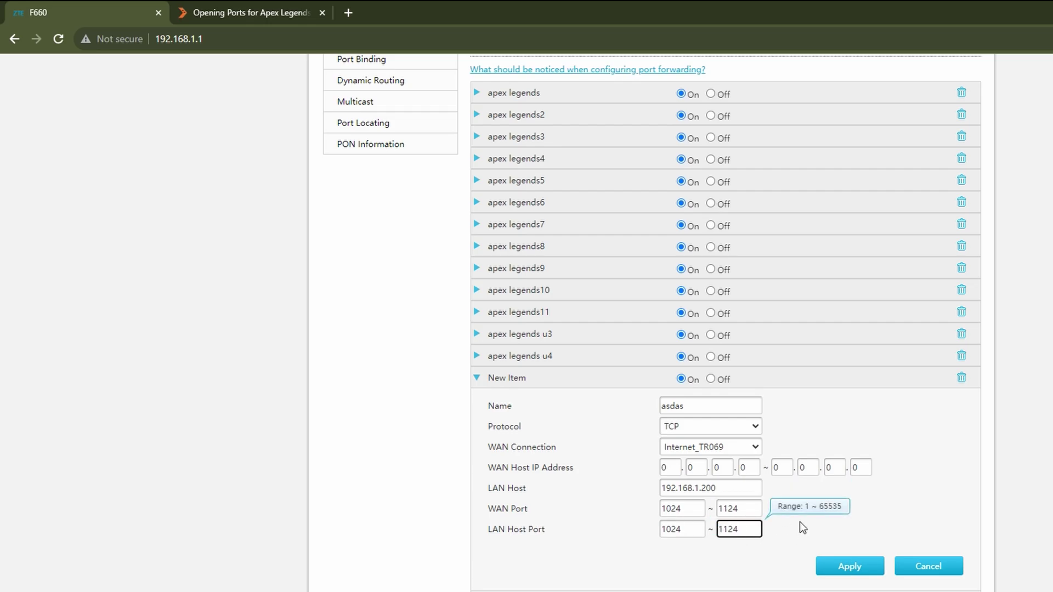
# Step: Replace all four port fields with 3216, so both ranges read 3216 to 3216
pyautogui.click(219, 12)
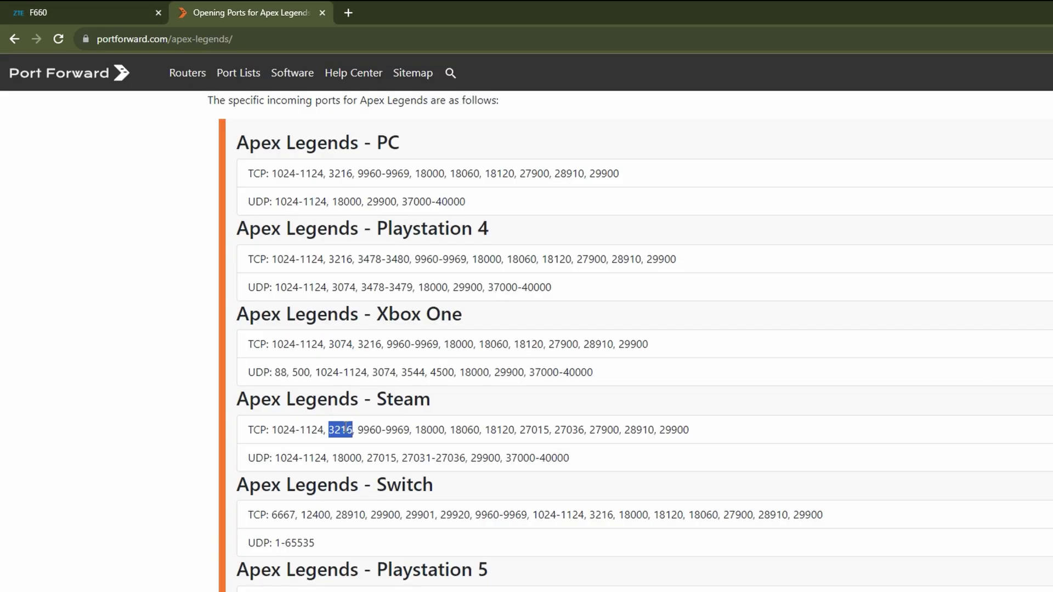
pyautogui.hotkey('ctrl', 'c')
pyautogui.hotkey('ctrl', 'Tab')
pyautogui.doubleClick(681, 508)
pyautogui.hotkey('ctrl', 'v')
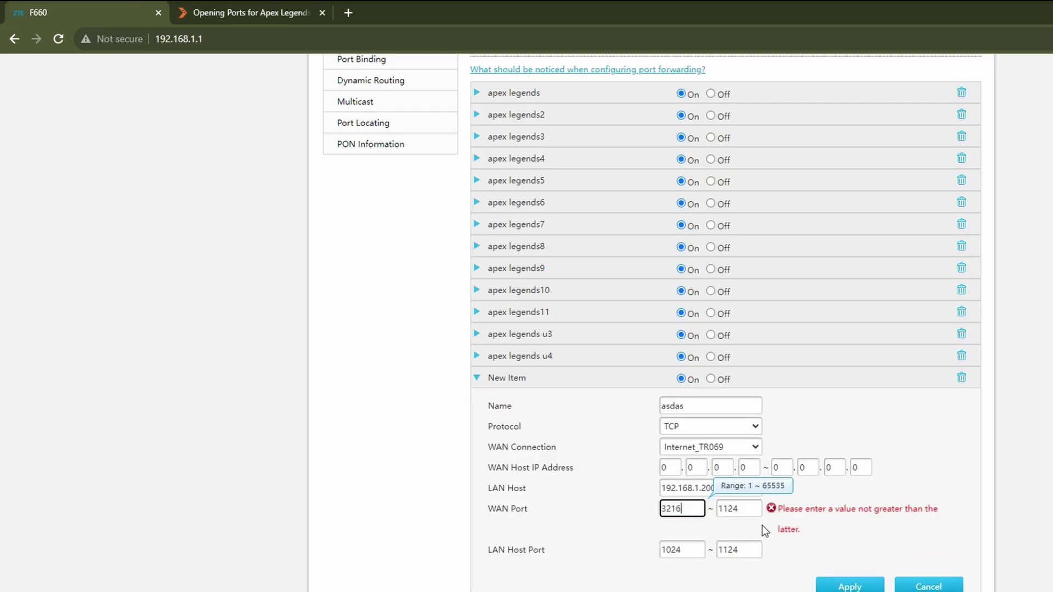
pyautogui.doubleClick(729, 510)
pyautogui.hotkey('ctrl', 'v')
pyautogui.doubleClick(677, 529)
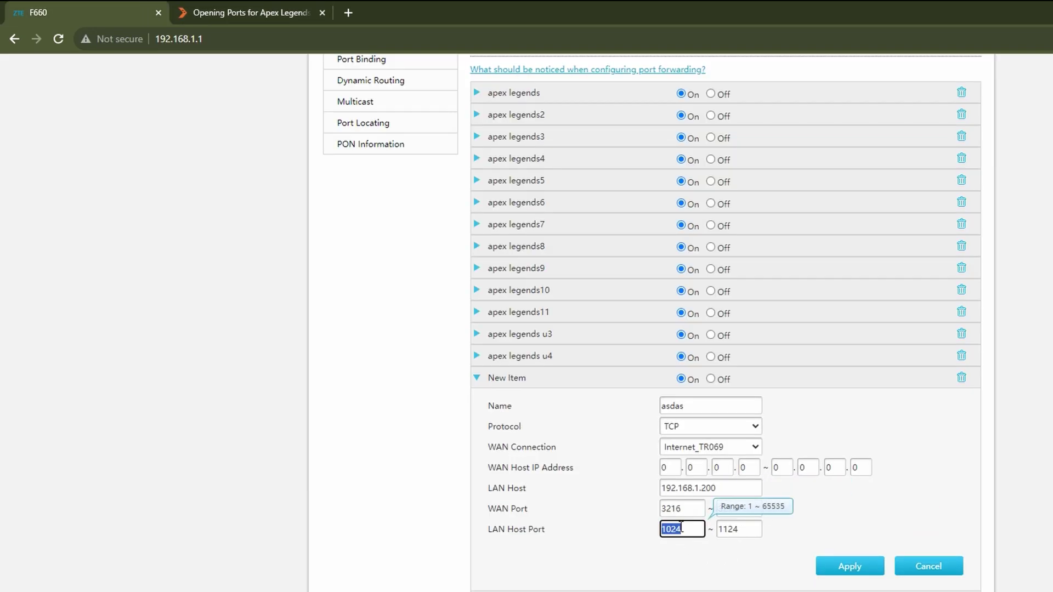
pyautogui.hotkey('ctrl', 'v')
pyautogui.doubleClick(733, 530)
pyautogui.hotkey('ctrl', 'v')
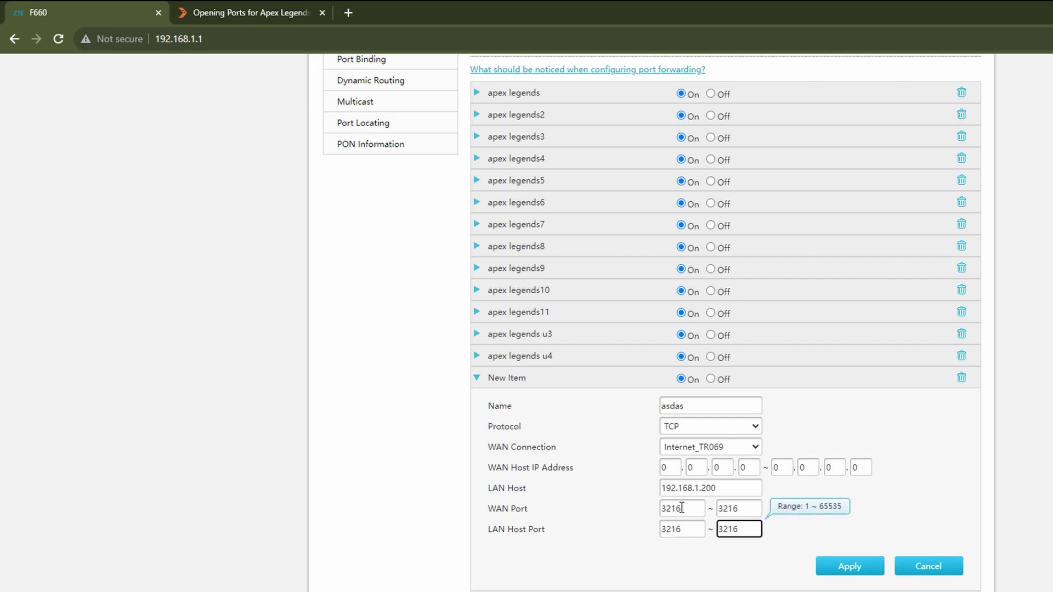
pyautogui.doubleClick(717, 510)
pyautogui.doubleClick(673, 509)
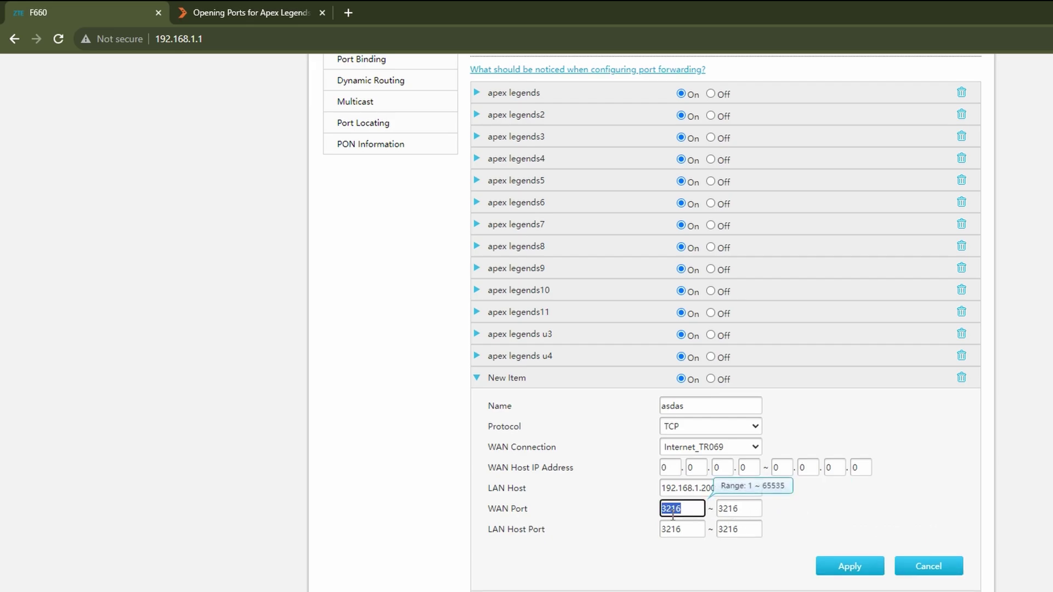
pyautogui.click(735, 509)
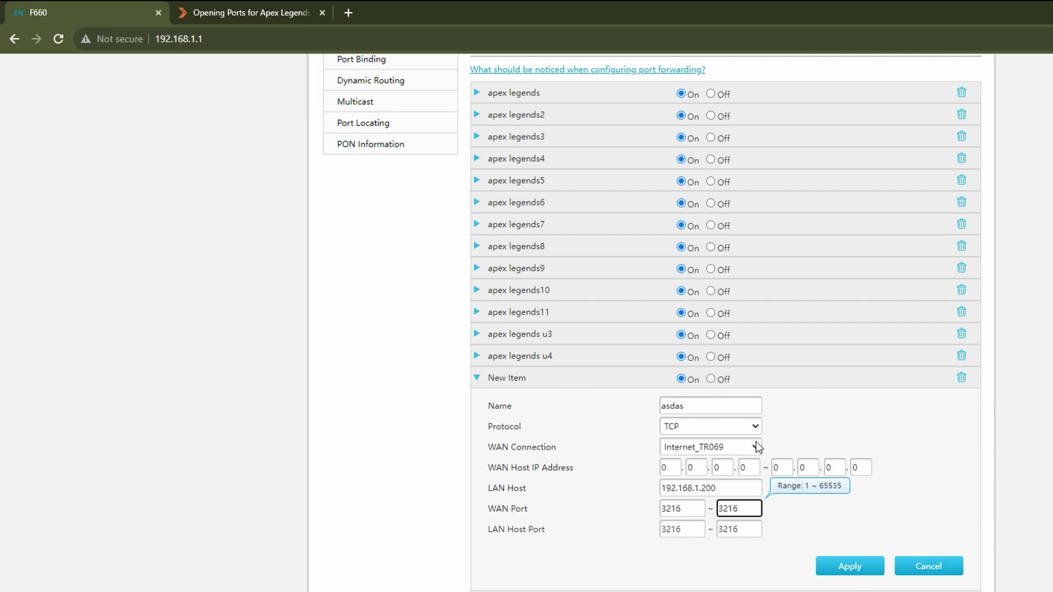
# Step: Delete the unsaved 'asdas' New Item row from the Port Forwarding list
pyautogui.click(963, 380)
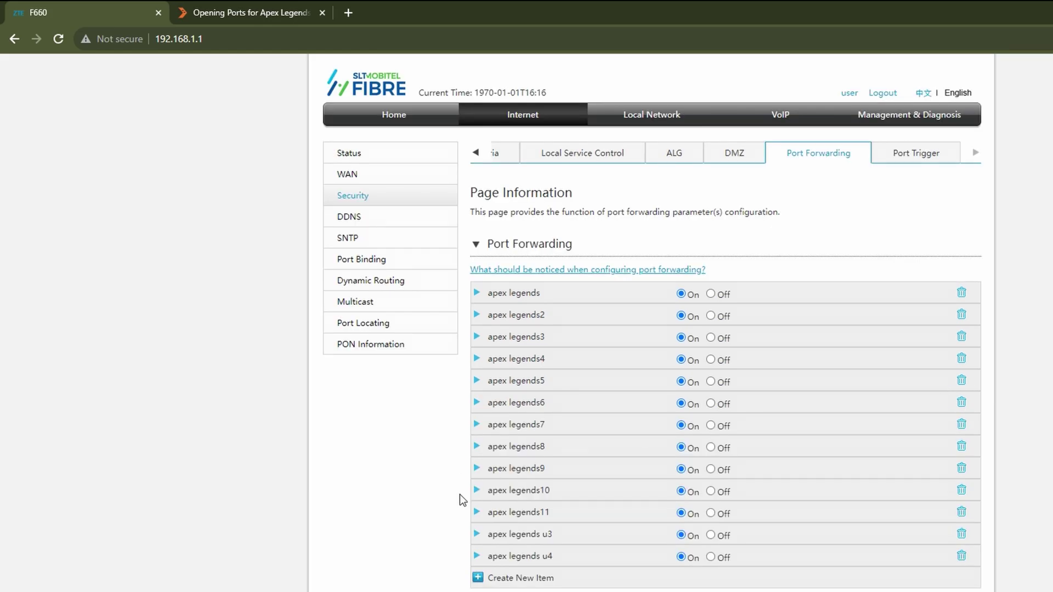